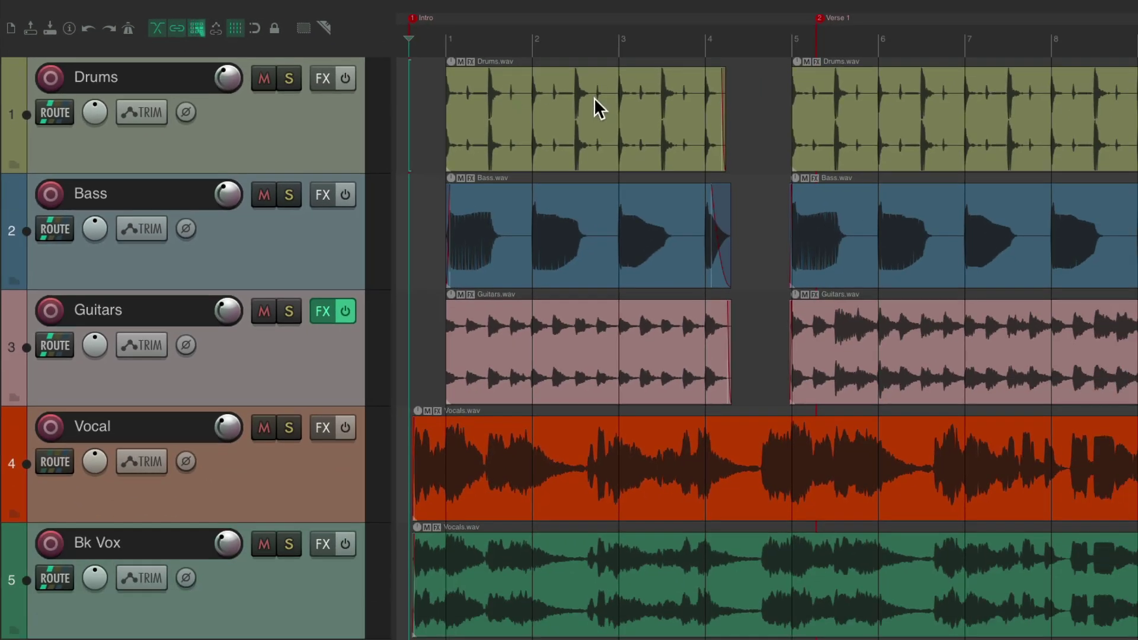
# Test ripple editing by moving and deleting the intro Drums and Bass items, undoing each change.
pyautogui.moveTo(572, 90); pyautogui.dragTo(606, 88)
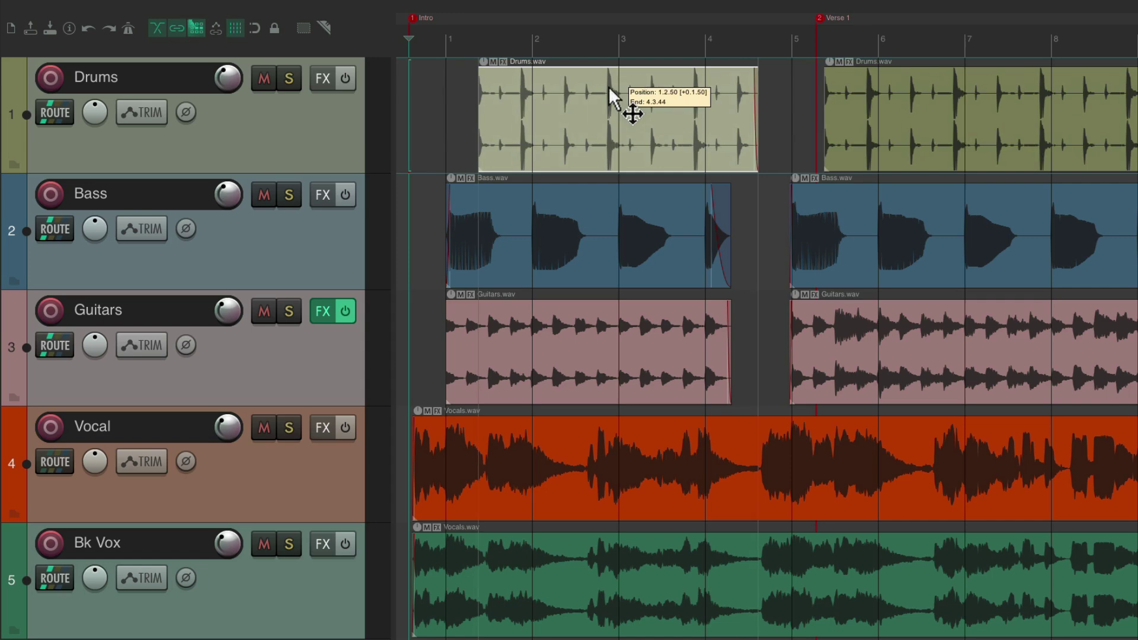
pyautogui.hotkey('ctrl', 'z')
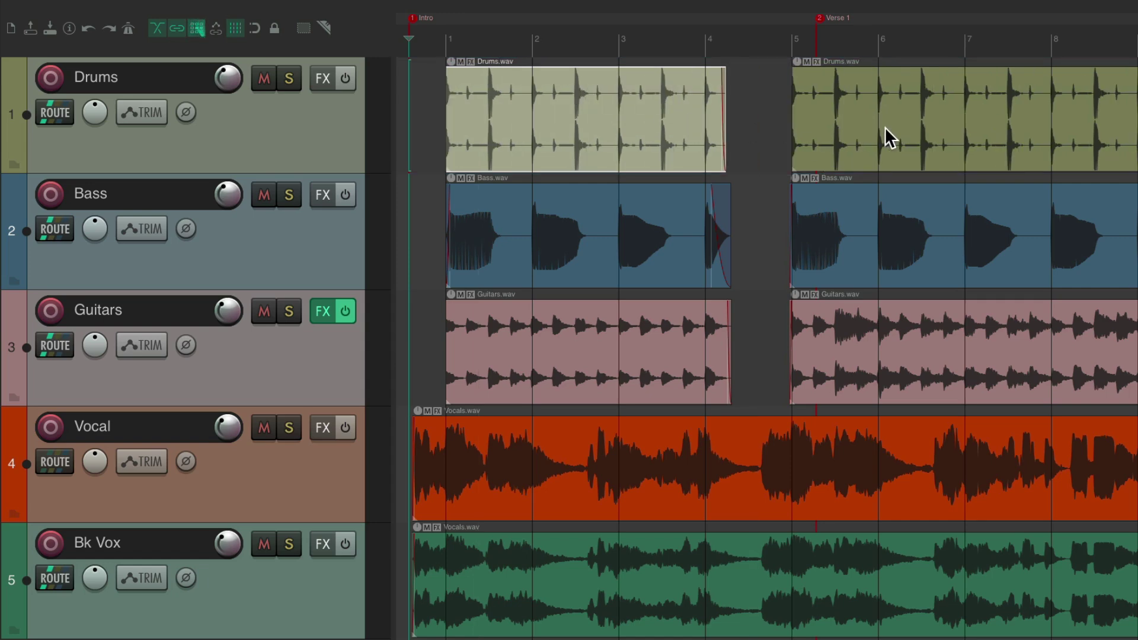
pyautogui.moveTo(559, 219)
pyautogui.mouseDown()
pyautogui.moveTo(633, 211)
pyautogui.moveTo(558, 217)
pyautogui.mouseUp()
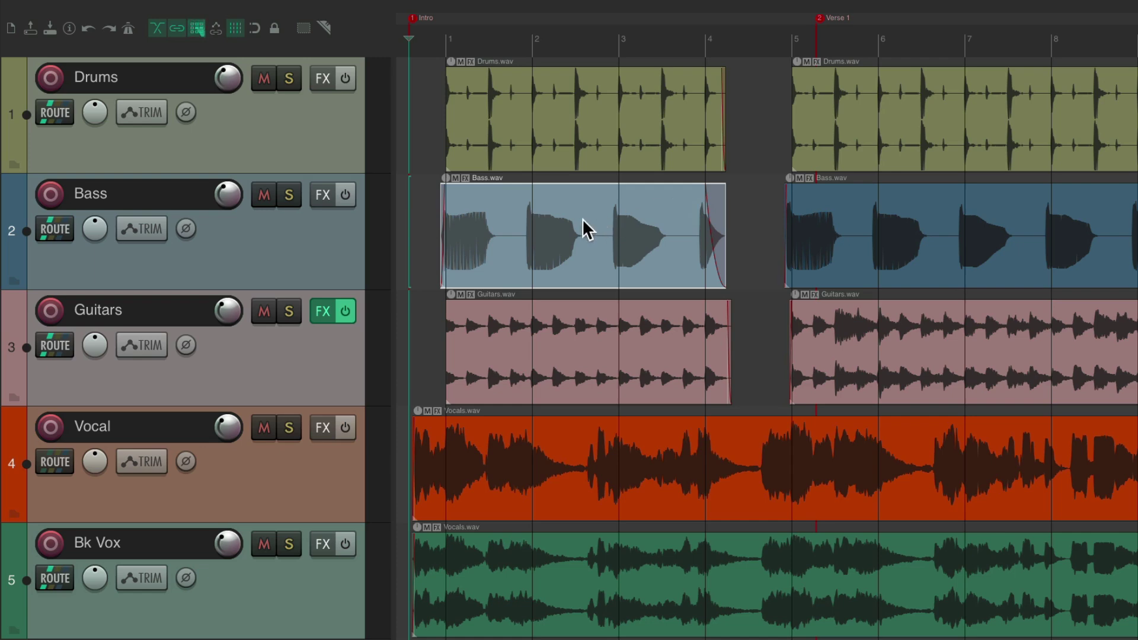
pyautogui.hotkey('ctrl', 'z')
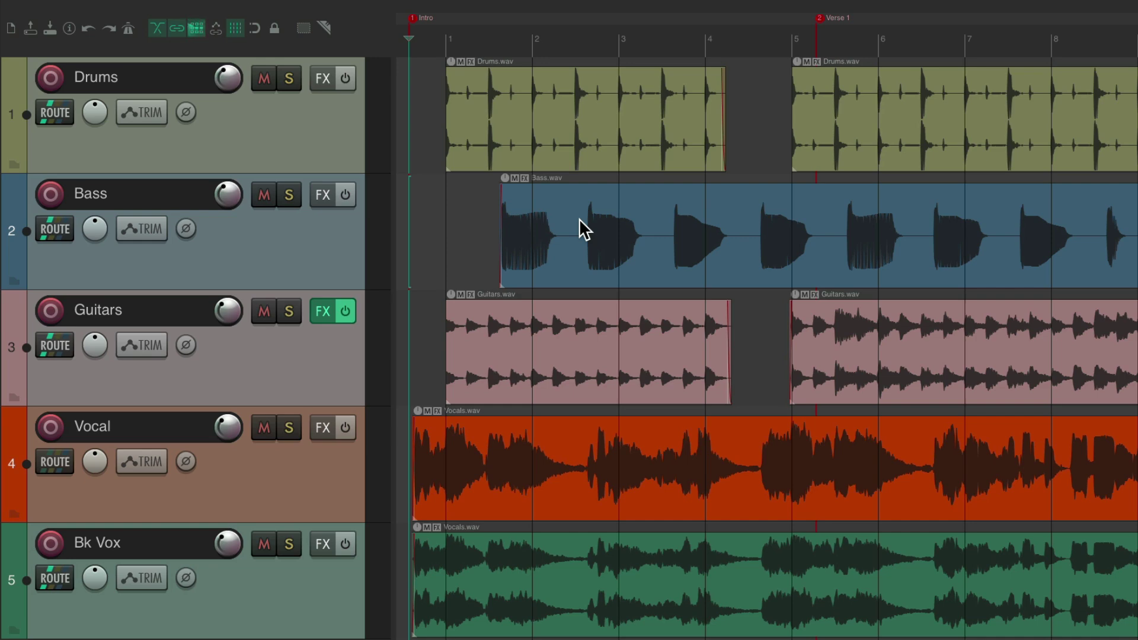
pyautogui.hotkey('ctrl', 'z')
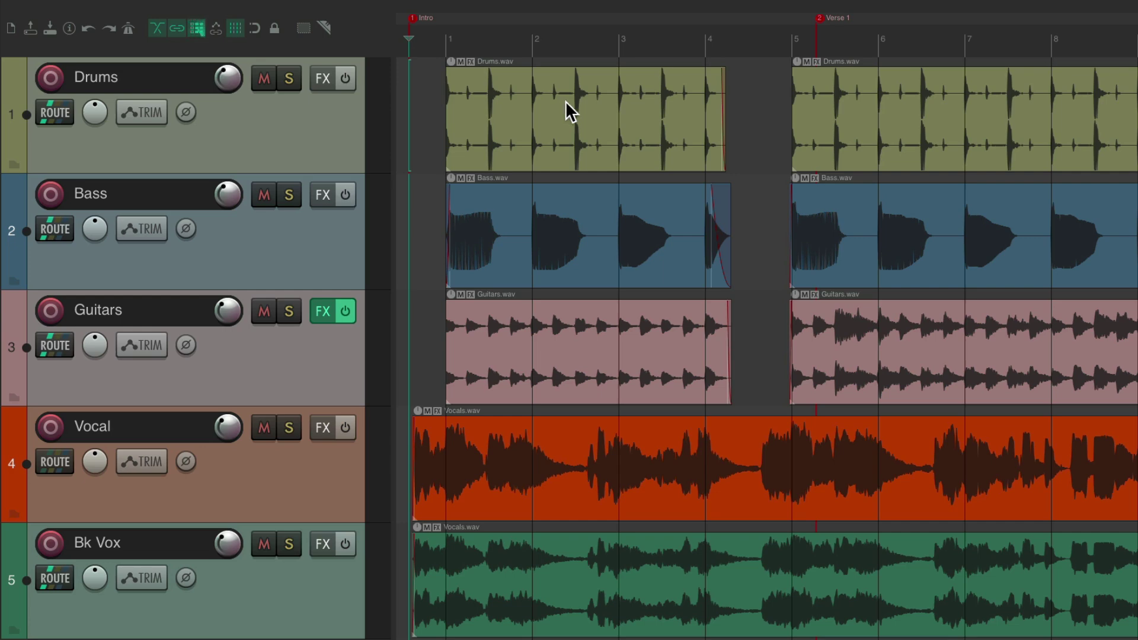
pyautogui.moveTo(567, 89)
pyautogui.mouseDown()
pyautogui.moveTo(627, 90)
pyautogui.moveTo(569, 95)
pyautogui.moveTo(610, 91)
pyautogui.moveTo(576, 99)
pyautogui.moveTo(579, 132)
pyautogui.moveTo(619, 126)
pyautogui.mouseUp()
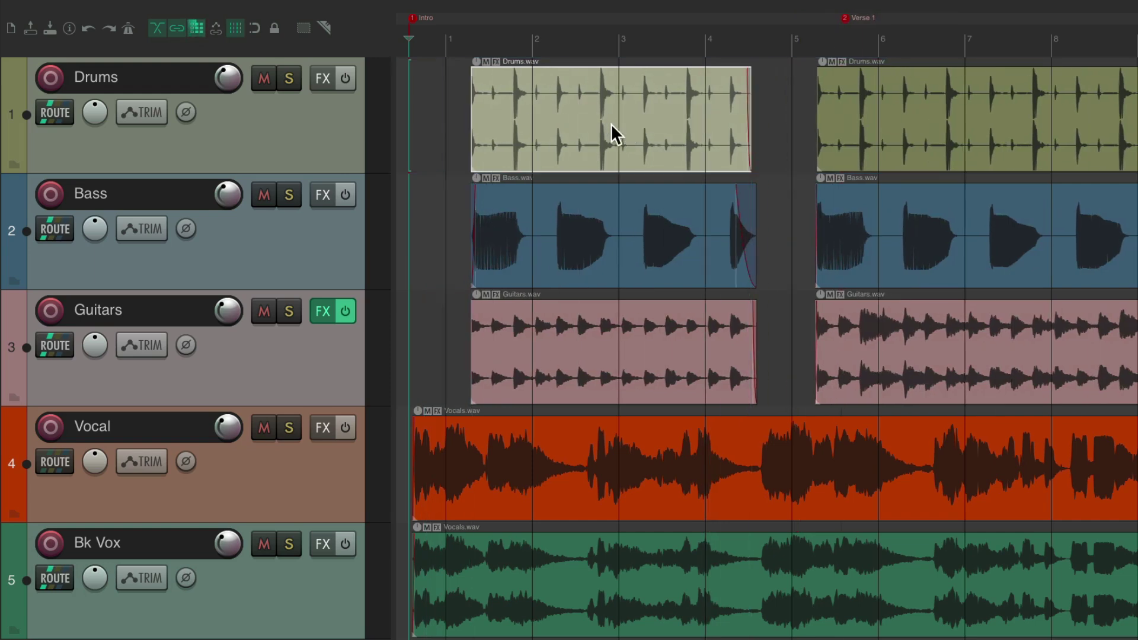
pyautogui.press('Delete')
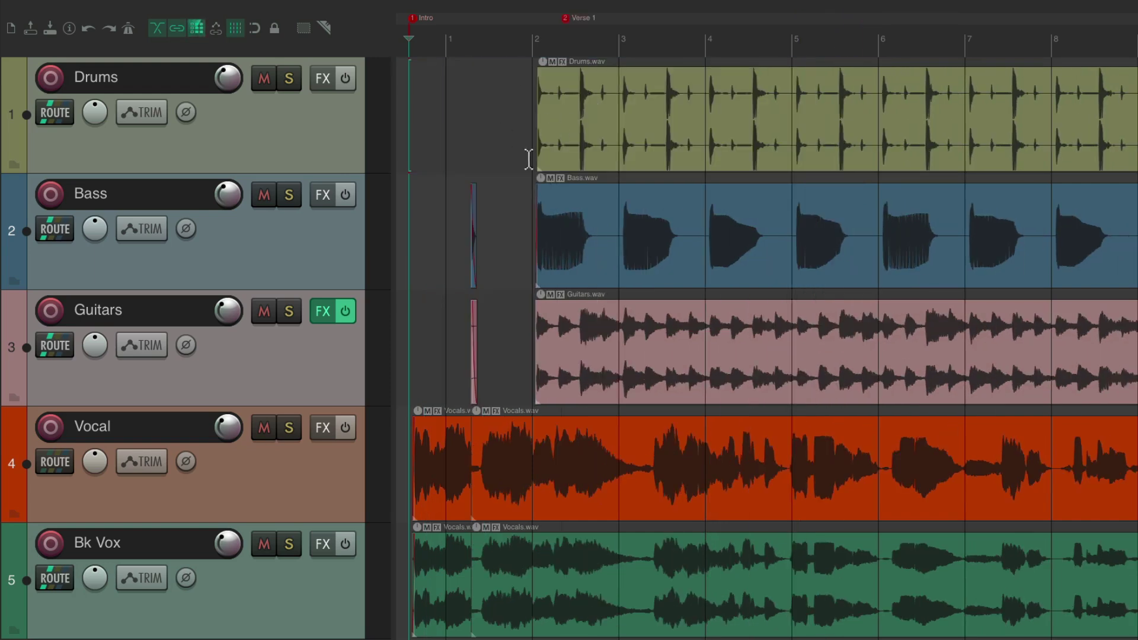
pyautogui.hotkey('ctrl', 'z')
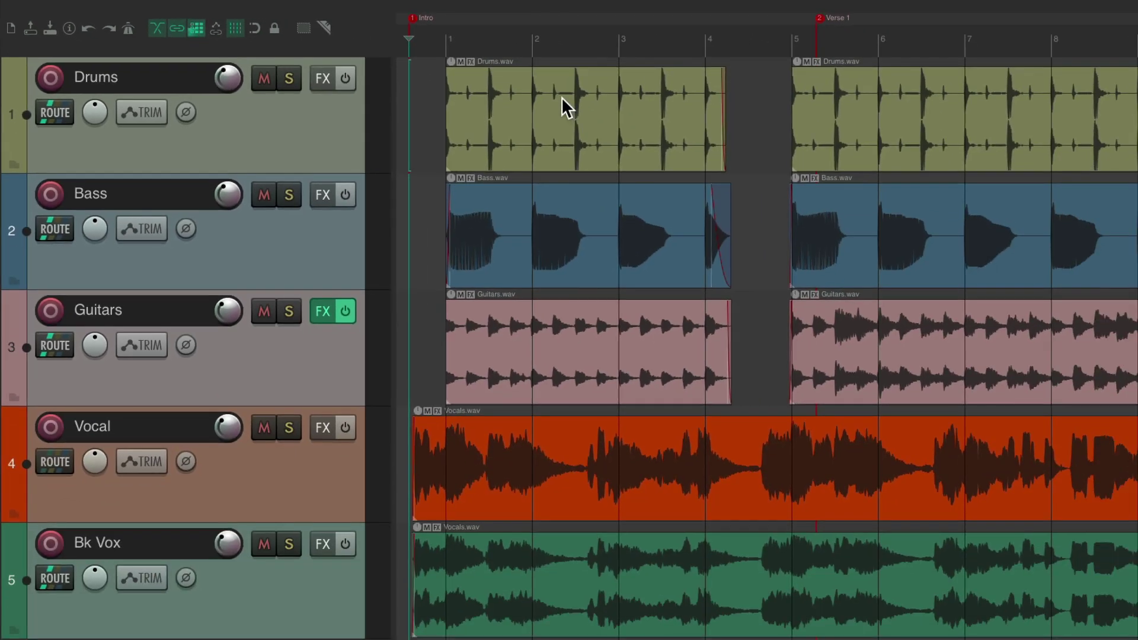
# Move the Drums item and Verse 1 marker later, then drag them back to bar 1.
pyautogui.moveTo(875, 152); pyautogui.dragTo(995, 148)
pyautogui.moveTo(638, 95)
pyautogui.mouseDown()
pyautogui.moveTo(564, 98)
pyautogui.moveTo(577, 101)
pyautogui.mouseUp()
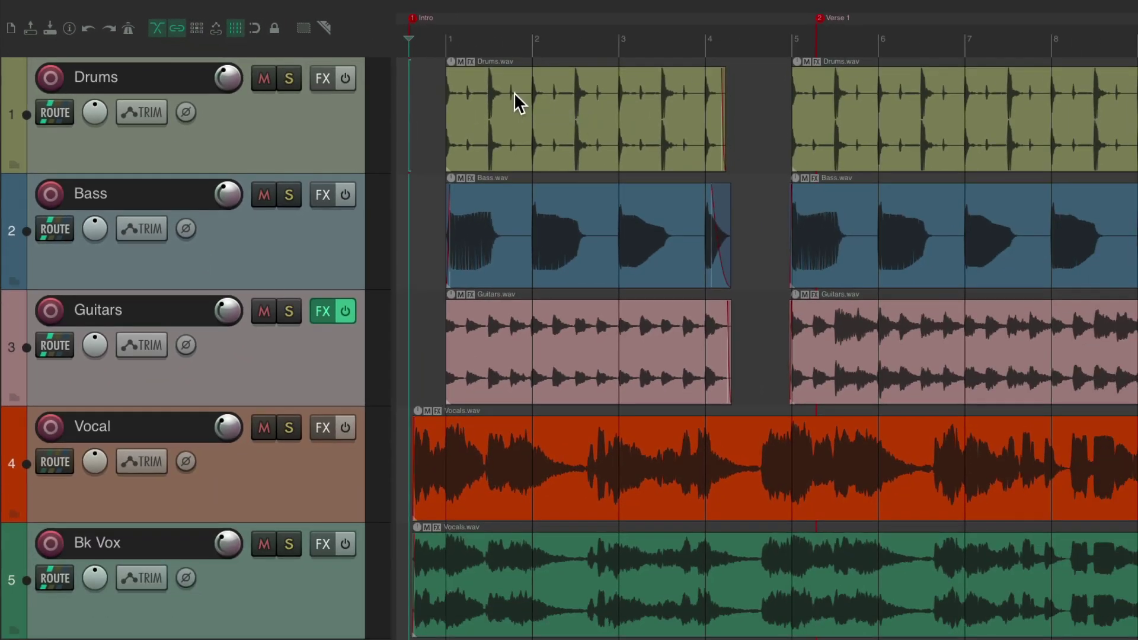
pyautogui.moveTo(808, 159); pyautogui.dragTo(716, 154)
pyautogui.moveTo(458, 99); pyautogui.dragTo(554, 117)
# Marquee-select the first Drums, Bass and Guitars items, turn ripple editing off, and nudge them slightly.
pyautogui.moveTo(495, 110); pyautogui.dragTo(744, 359)
pyautogui.moveTo(754, 120); pyautogui.dragTo(852, 249)
pyautogui.moveTo(756, 107); pyautogui.dragTo(507, 386)
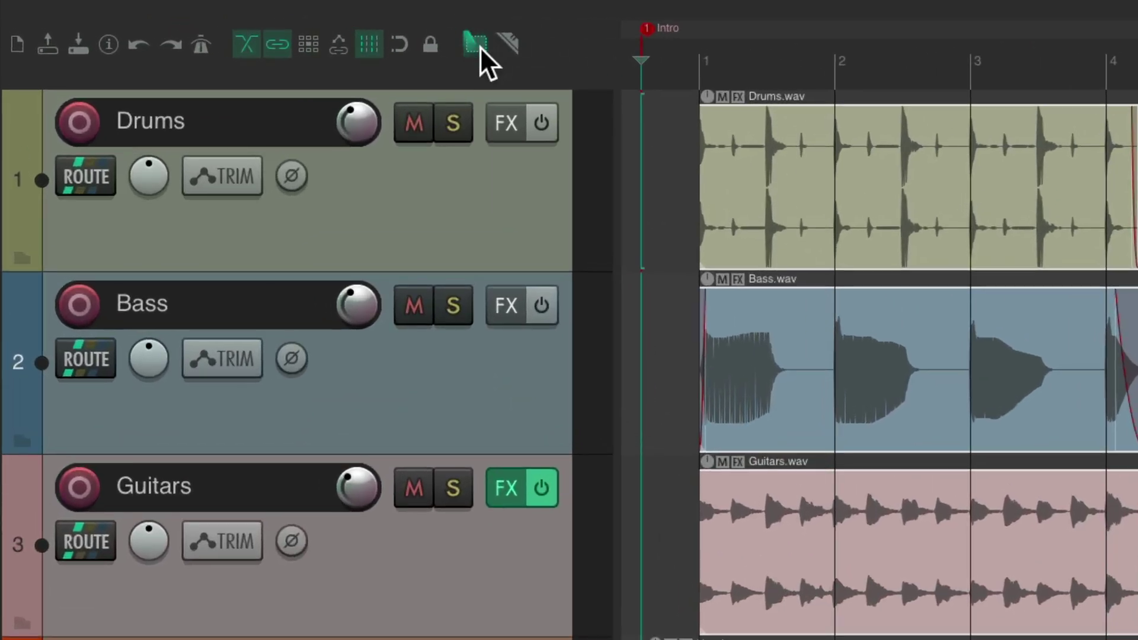
pyautogui.click(477, 44)
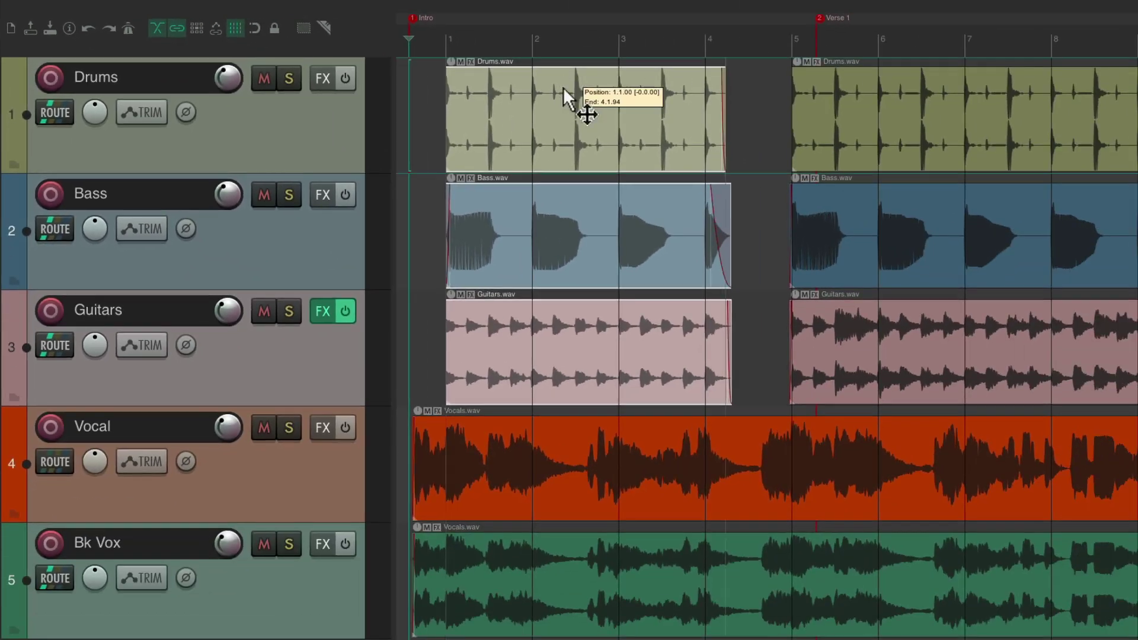
pyautogui.moveTo(563, 87); pyautogui.dragTo(571, 90)
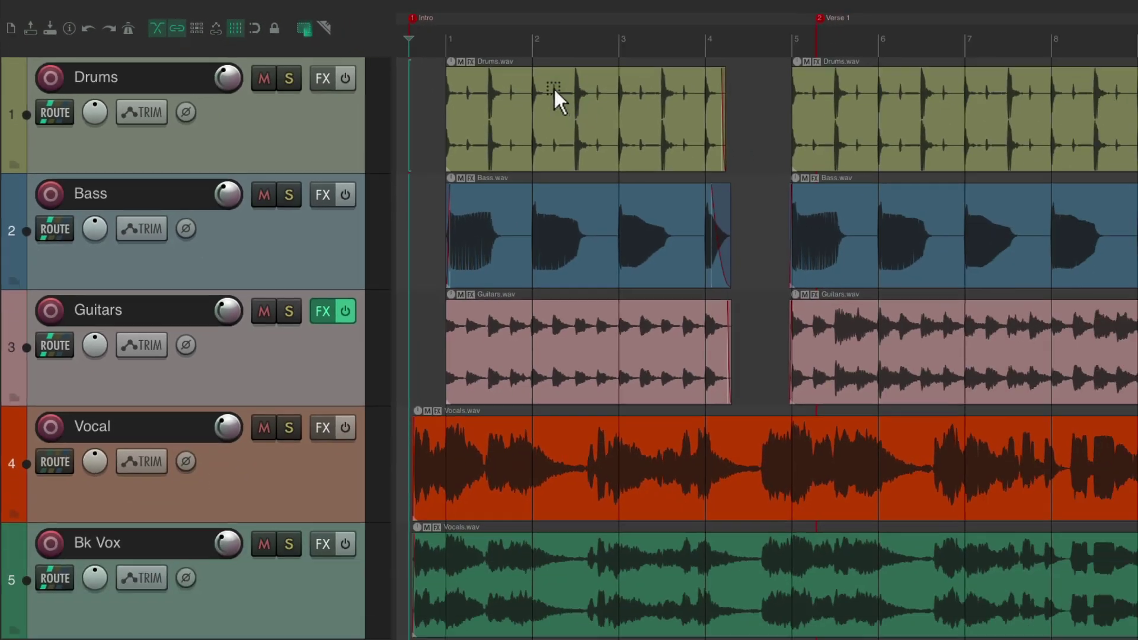
# Marquee-select the first Drums and Bass items, clear the selection, and enable razor editing.
pyautogui.moveTo(554, 92); pyautogui.dragTo(748, 361)
pyautogui.click(749, 361)
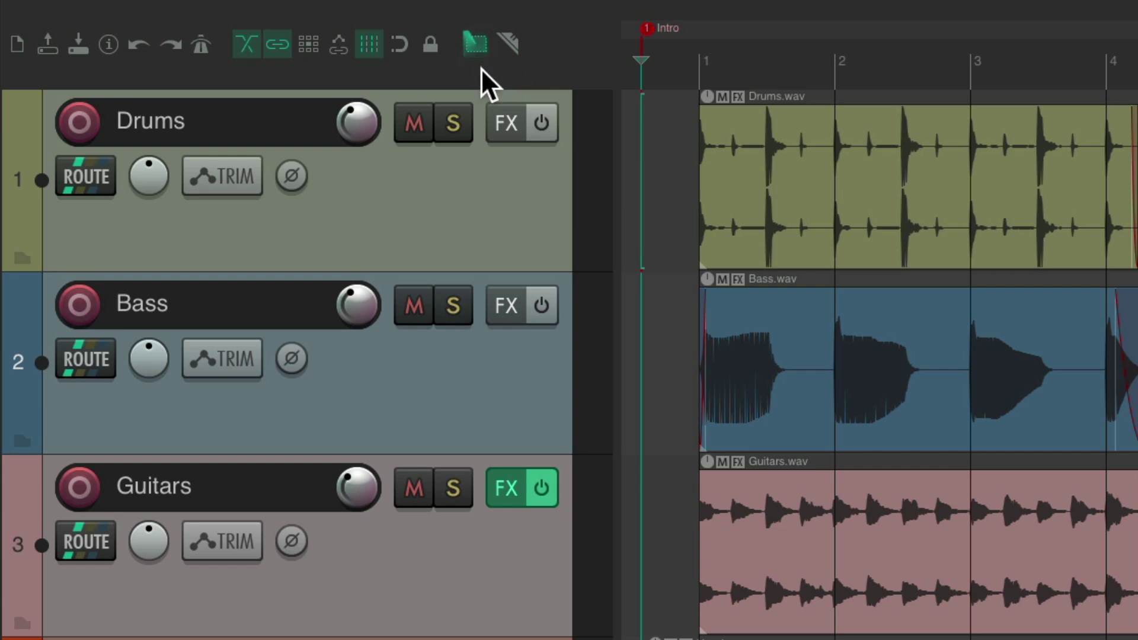
pyautogui.click(510, 43)
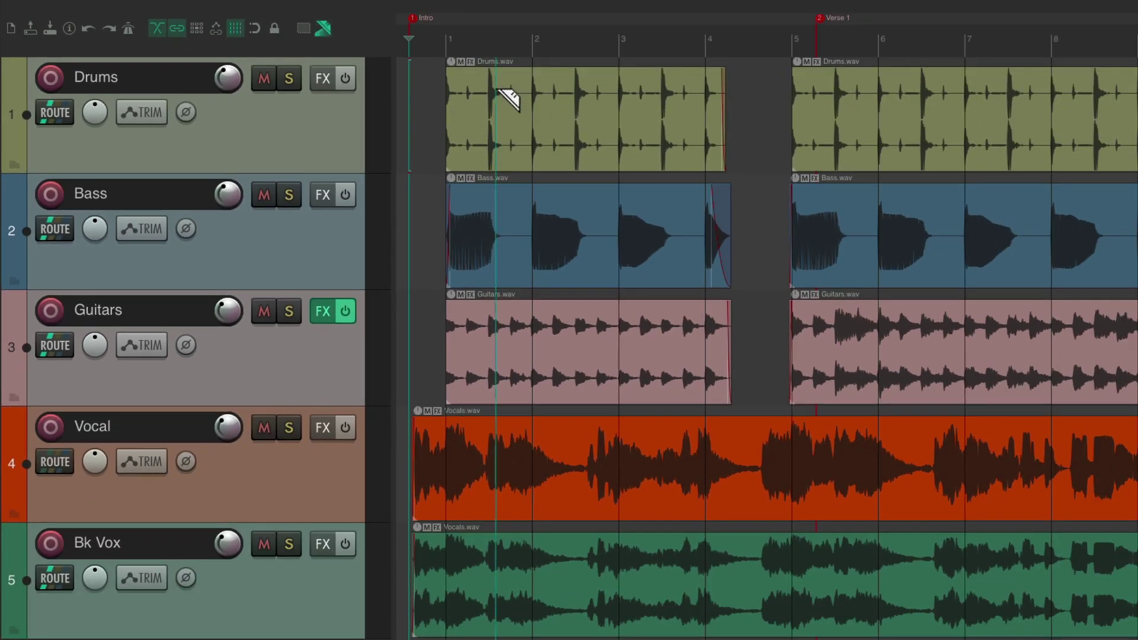
# Razor-select bars 1.6–4.5 across Drums, Bass and Guitars, delete the area, then undo the deletion.
pyautogui.moveTo(778, 152); pyautogui.dragTo(985, 262)
pyautogui.moveTo(629, 166); pyautogui.dragTo(748, 344)
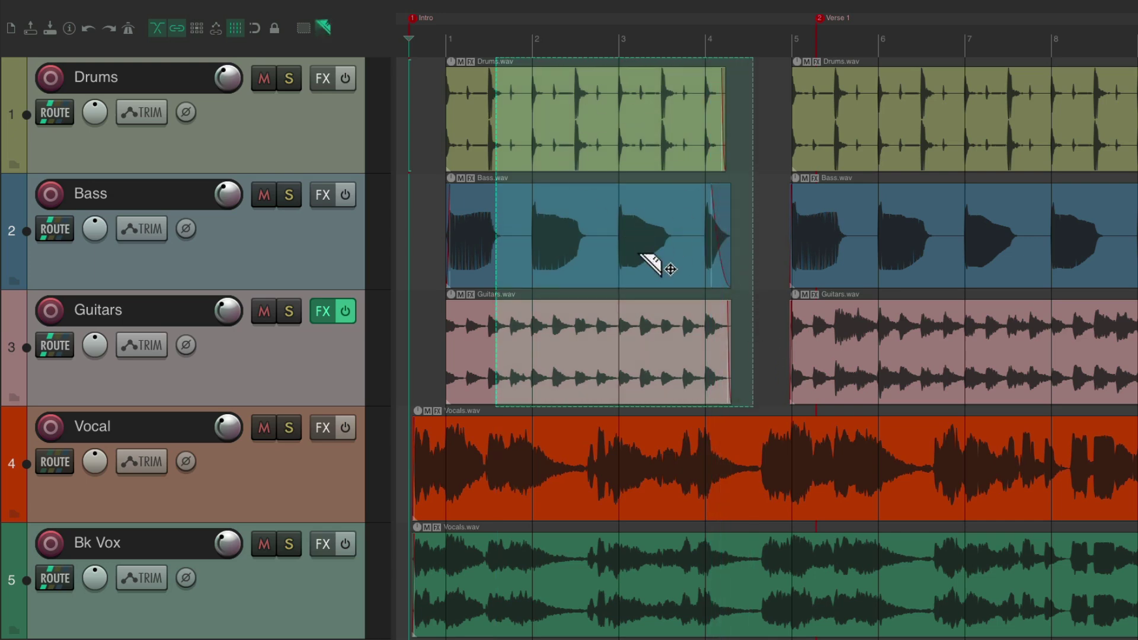
pyautogui.moveTo(580, 101); pyautogui.dragTo(620, 103)
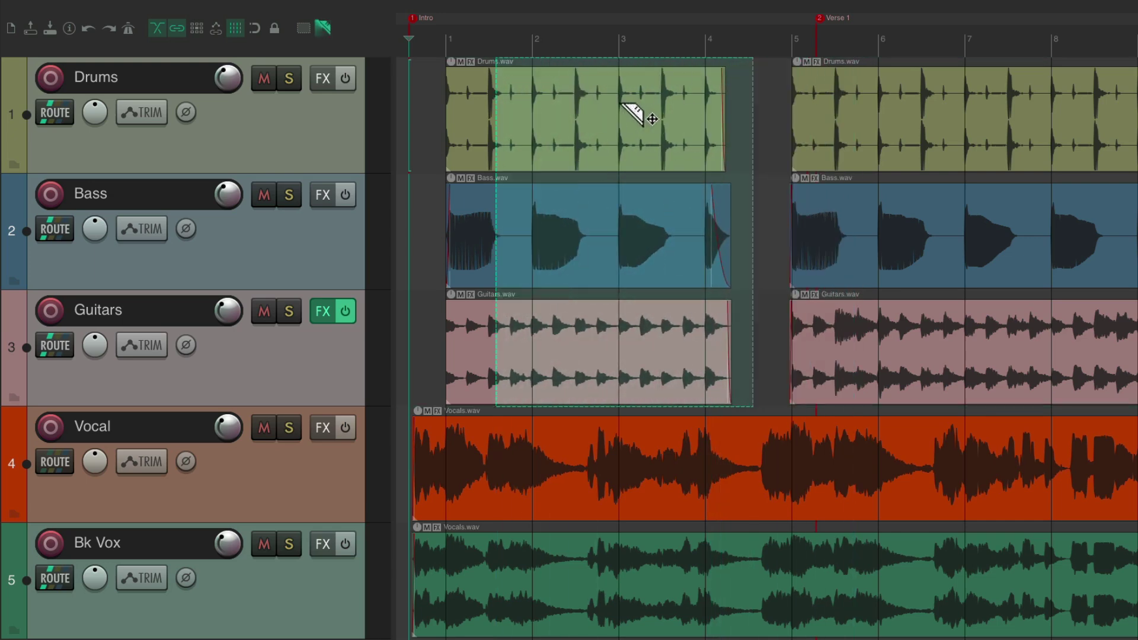
pyautogui.press('Delete')
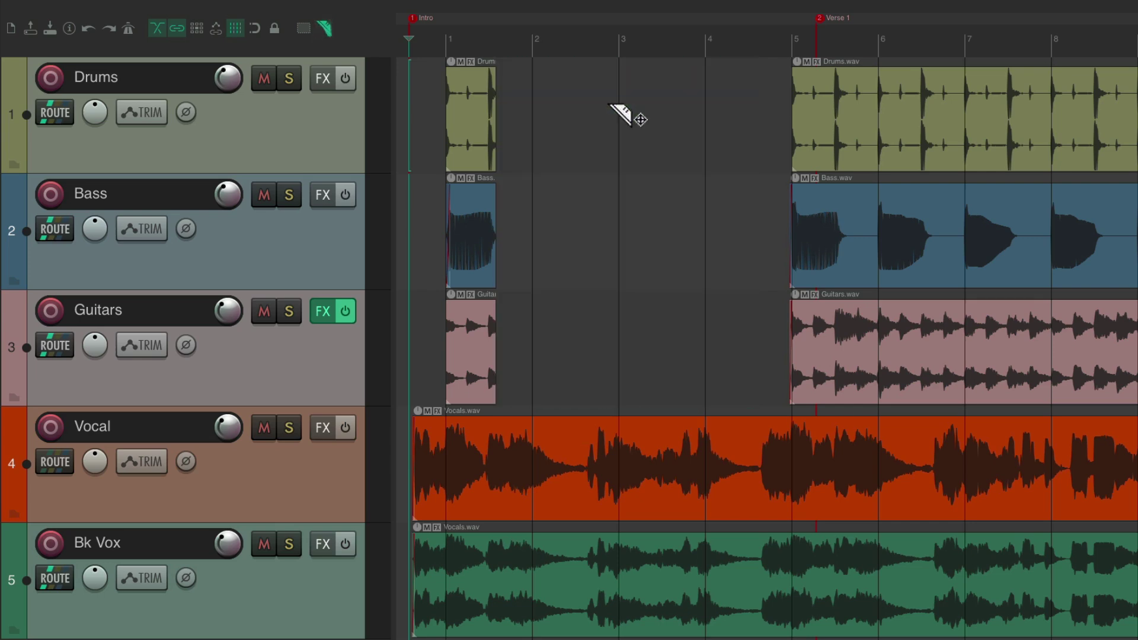
pyautogui.hotkey('ctrl', 'z')
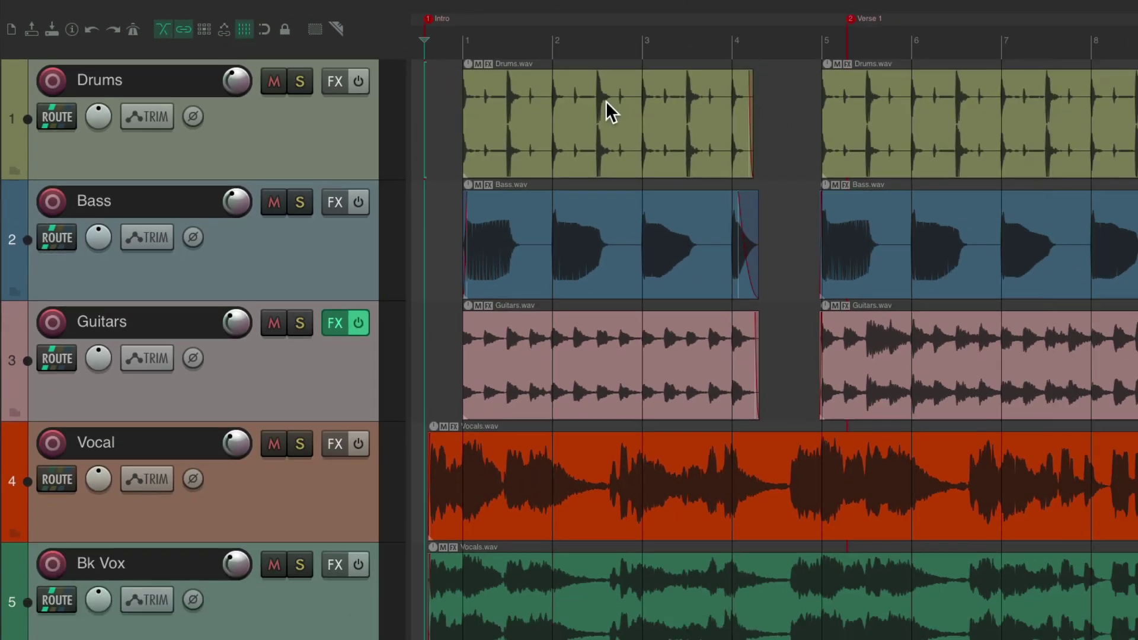
pyautogui.moveTo(951, 158); pyautogui.dragTo(835, 170)
pyautogui.moveTo(532, 108); pyautogui.dragTo(578, 100)
pyautogui.moveTo(576, 195); pyautogui.dragTo(599, 215)
pyautogui.hotkey('ctrl', 'z')
pyautogui.hotkey('ctrl', 'z')
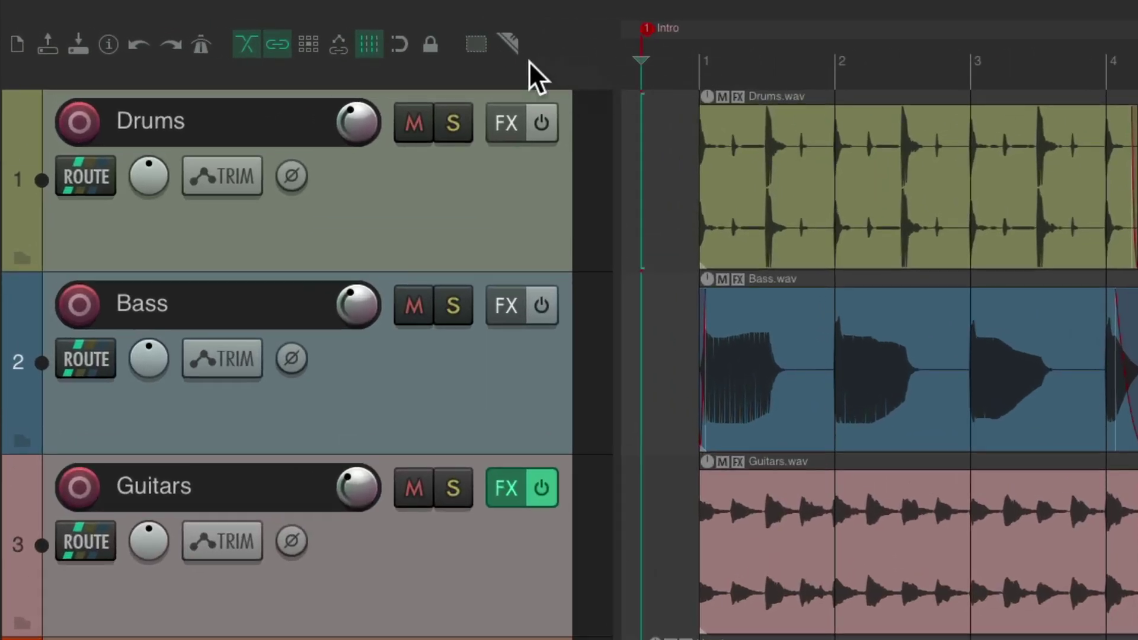
# Set the Enable ripple editing toolbar button to Do not animate and apply the customization.
pyautogui.rightClick(578, 64)
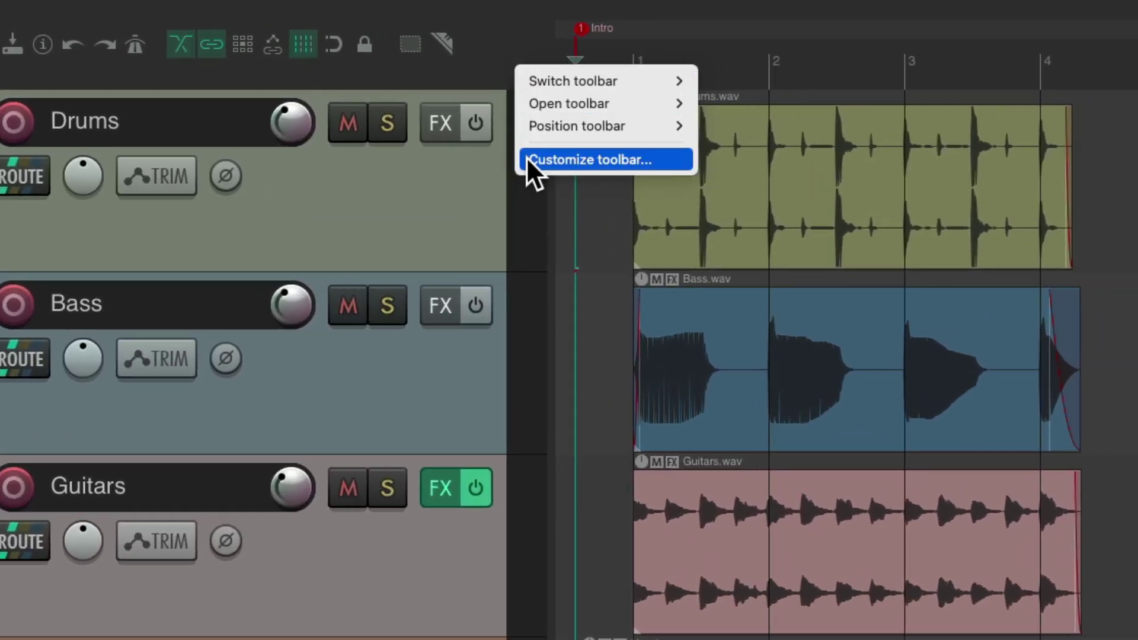
pyautogui.click(524, 158)
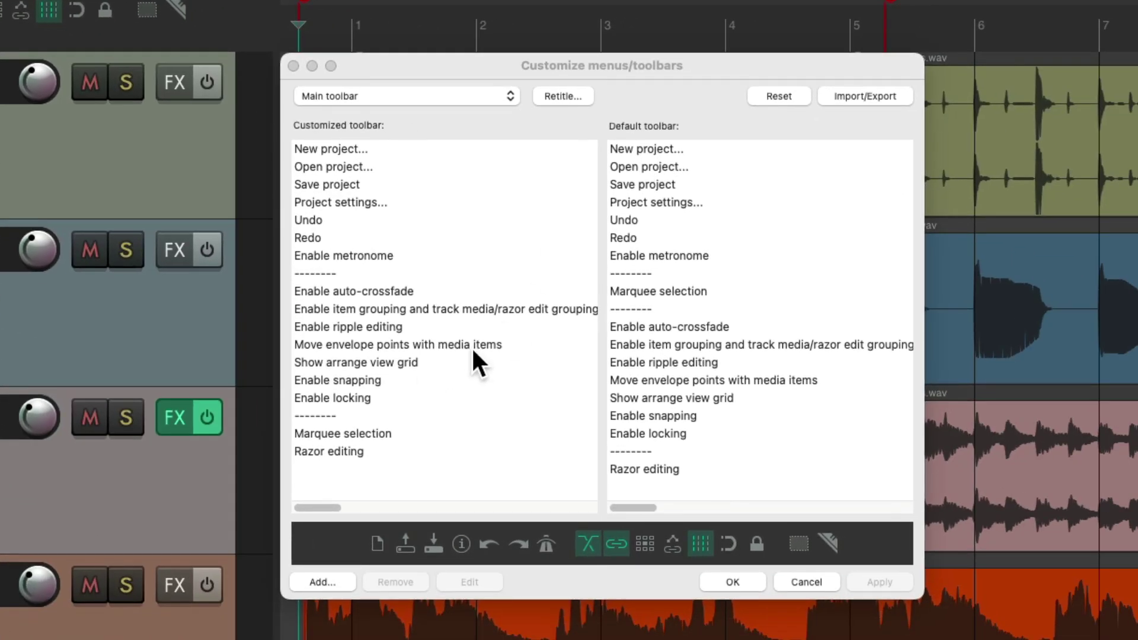
pyautogui.click(443, 326)
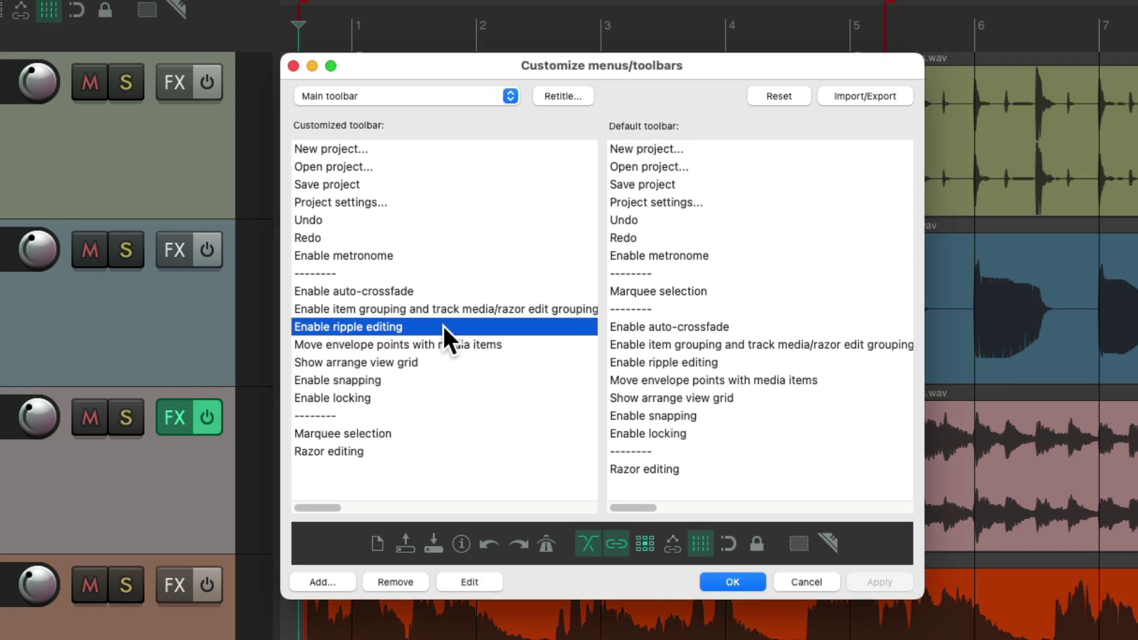
pyautogui.rightClick(442, 324)
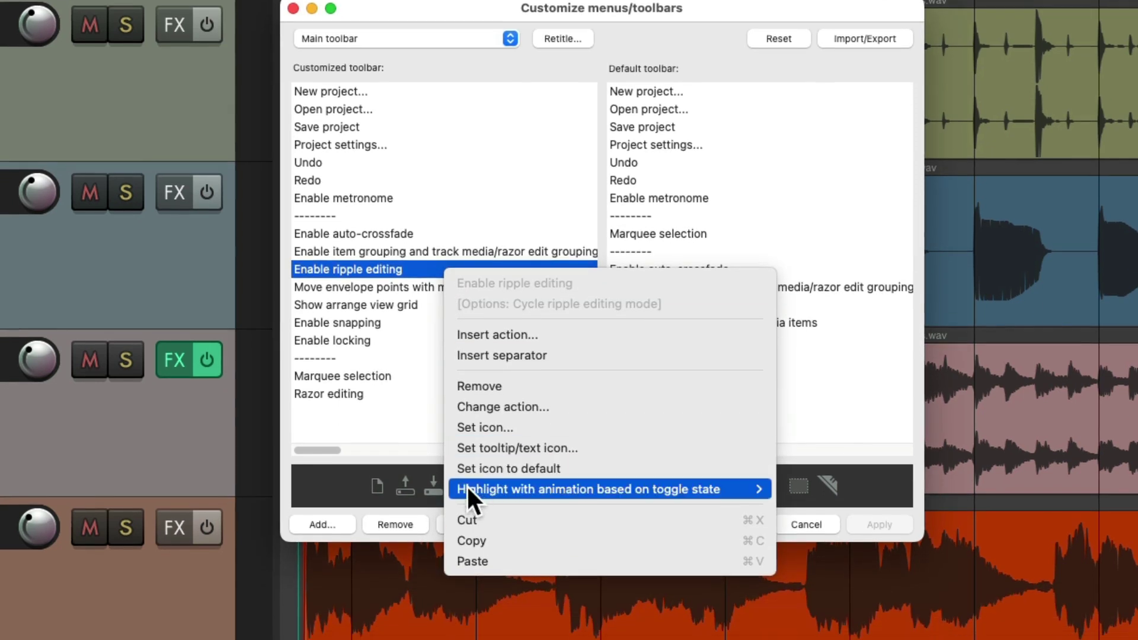
pyautogui.moveTo(507, 489)
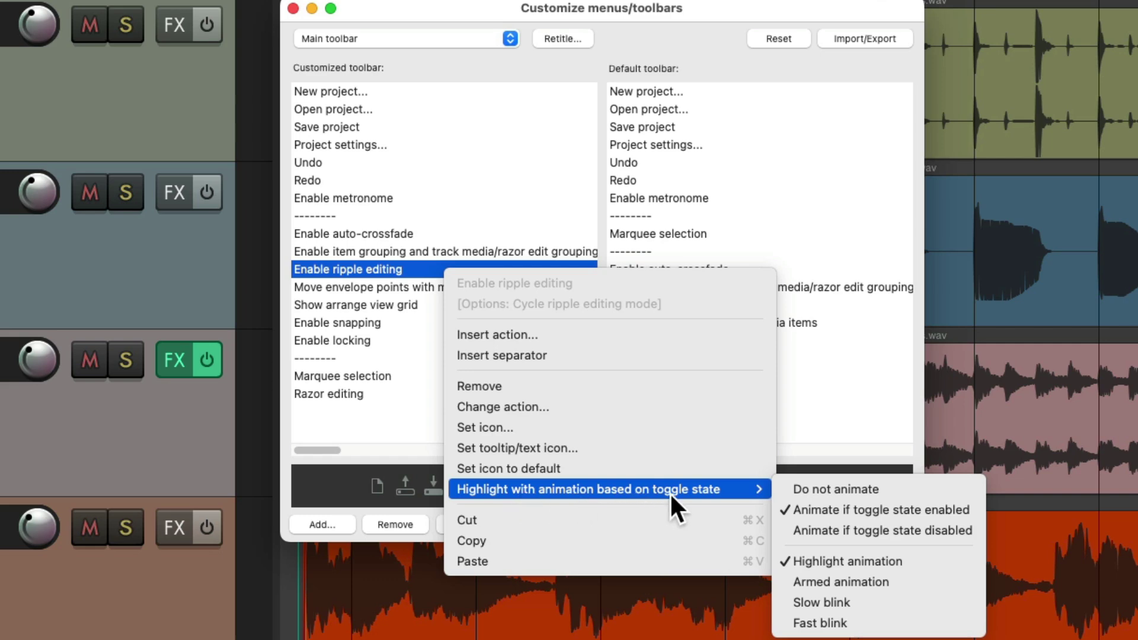
pyautogui.click(899, 488)
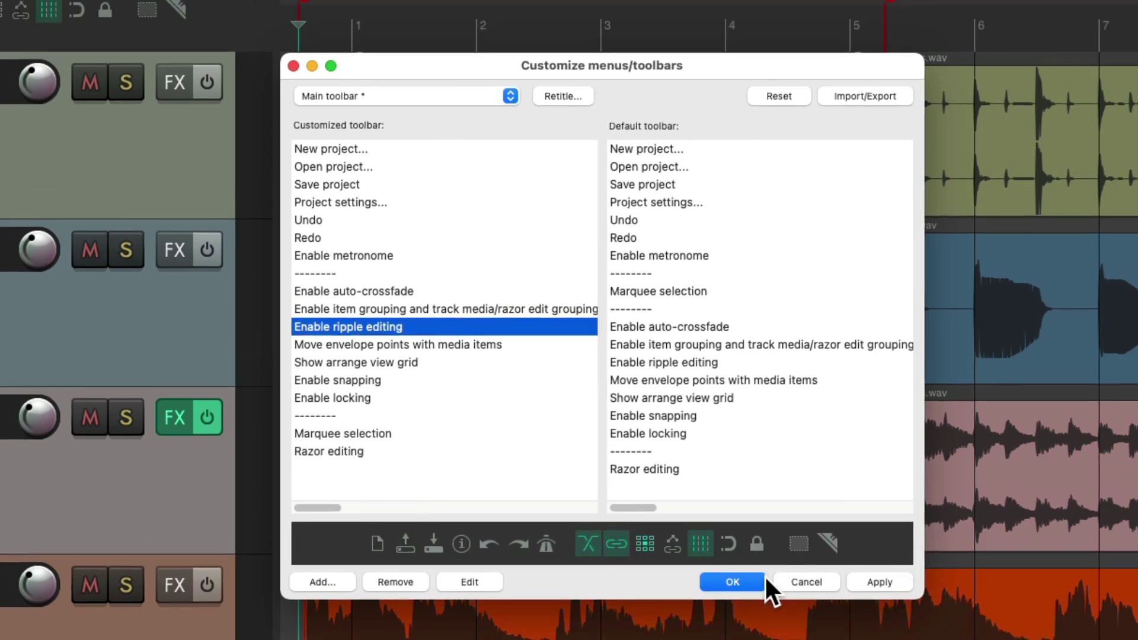
pyautogui.click(764, 574)
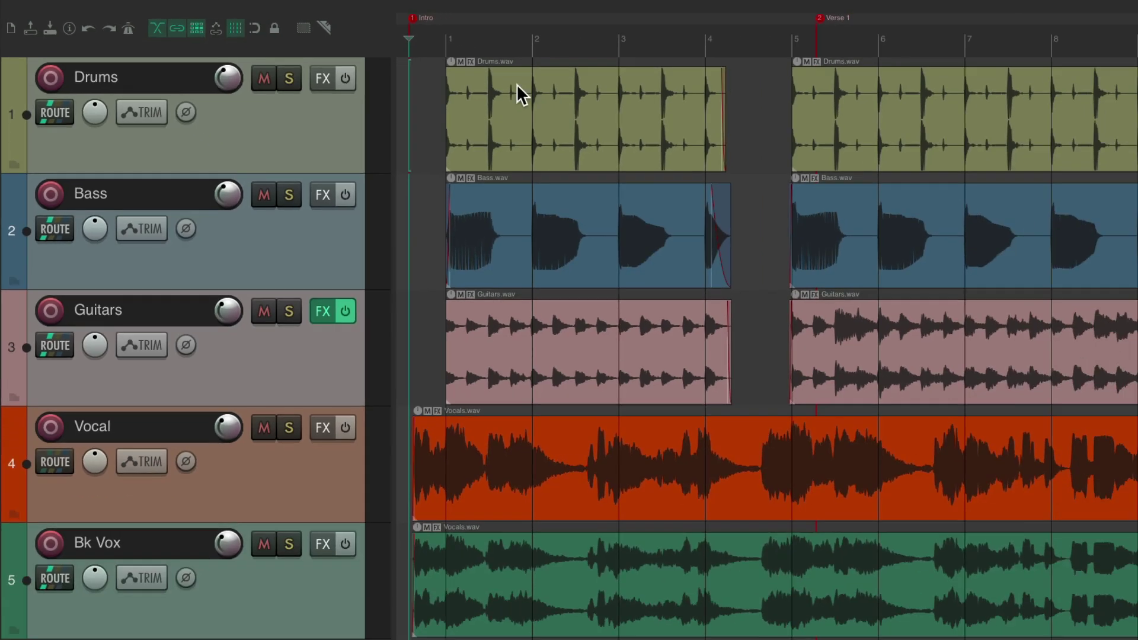
# Drag the Drums item later with ripple, then return it and the Verse 1 marker to bar 1.
pyautogui.moveTo(512, 83); pyautogui.dragTo(556, 105)
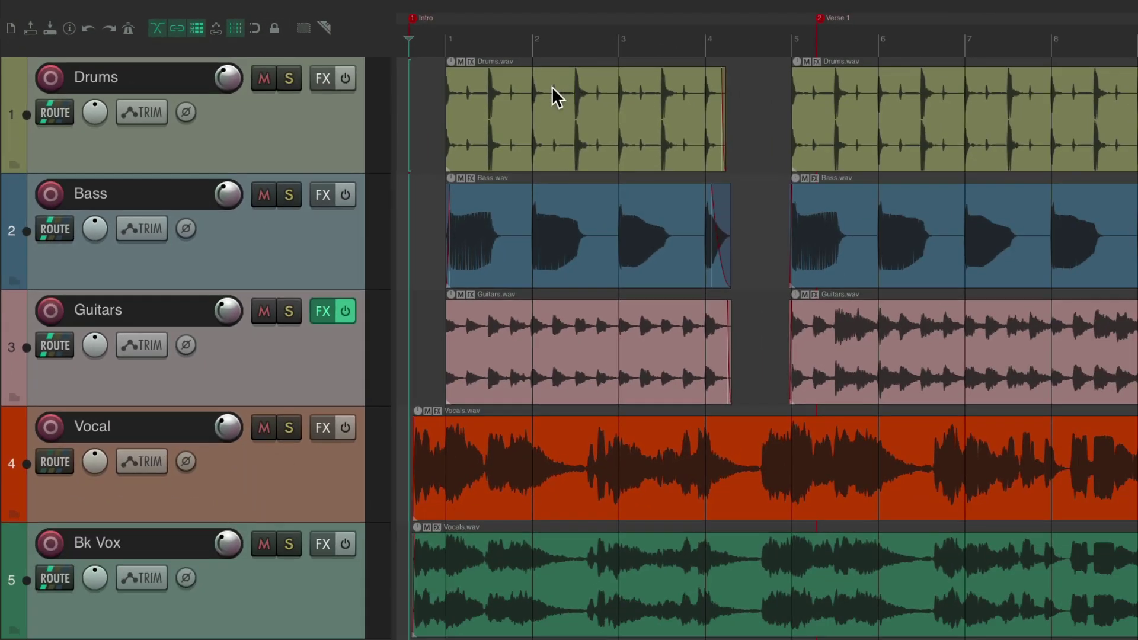
pyautogui.moveTo(862, 147); pyautogui.dragTo(826, 148)
pyautogui.moveTo(527, 93); pyautogui.dragTo(571, 89)
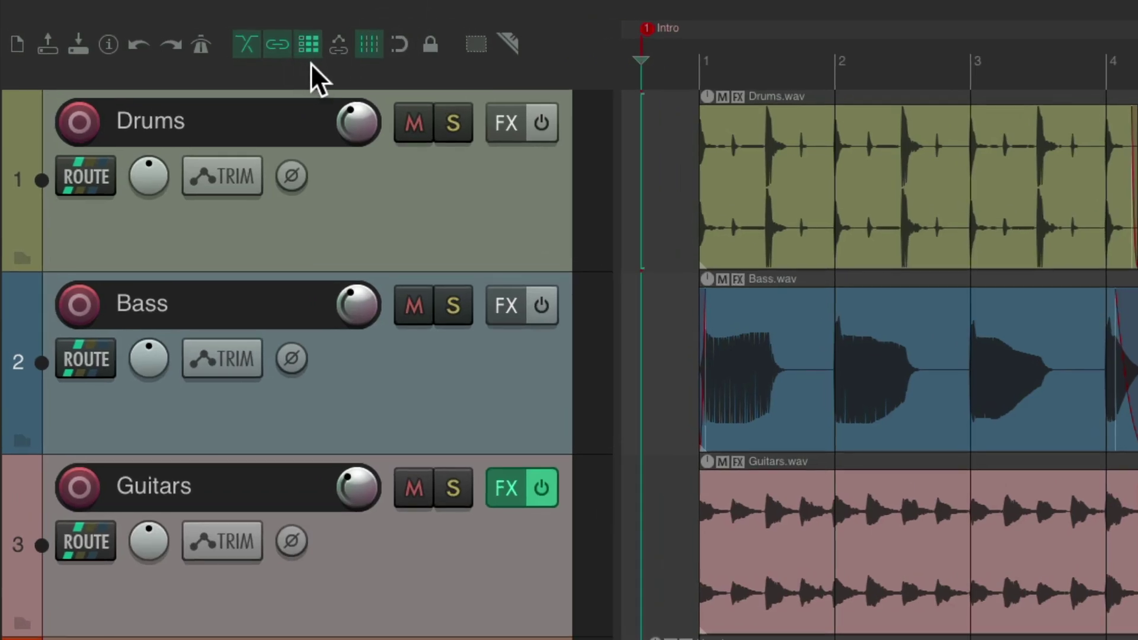
# Set the Razor editing toolbar button to Animate if toggle state disabled and save the customization.
pyautogui.rightClick(592, 67)
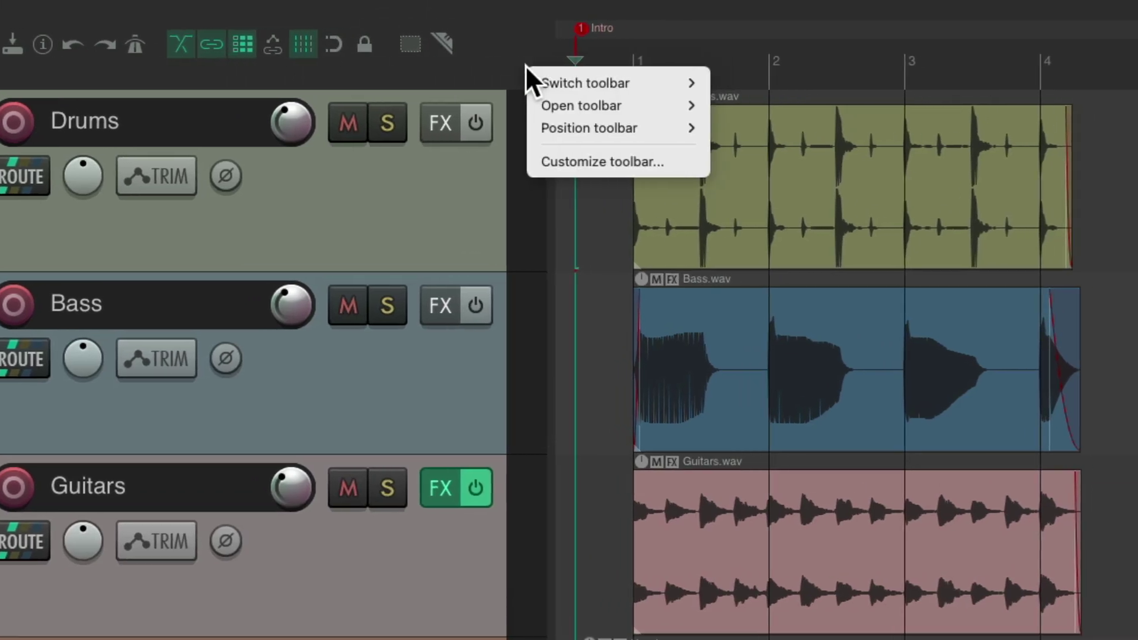
pyautogui.click(535, 156)
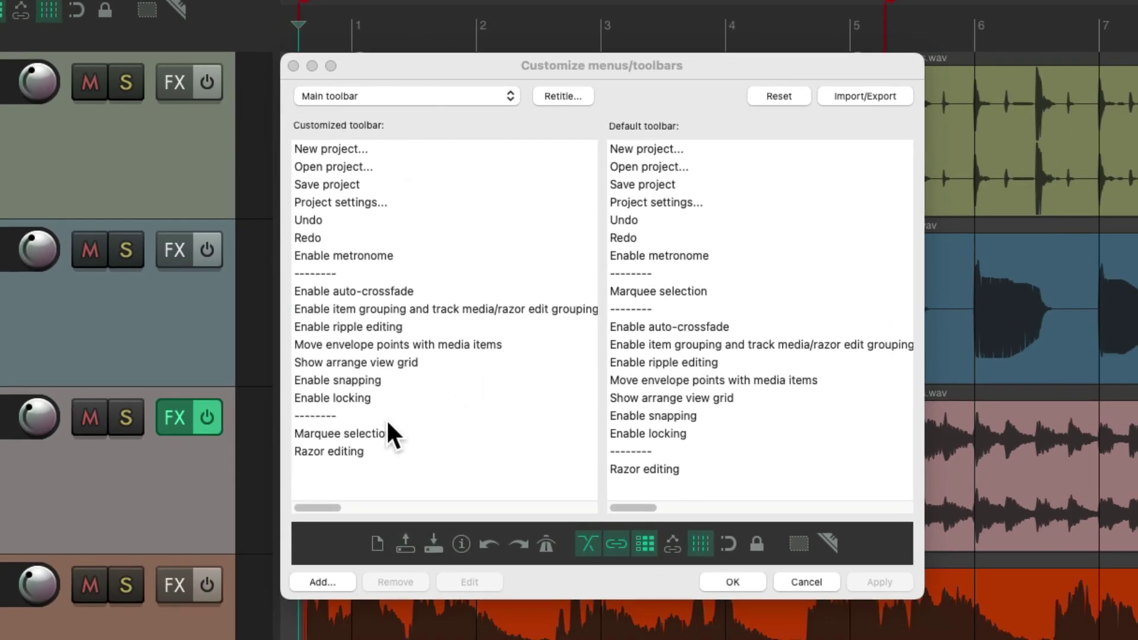
pyautogui.click(374, 453)
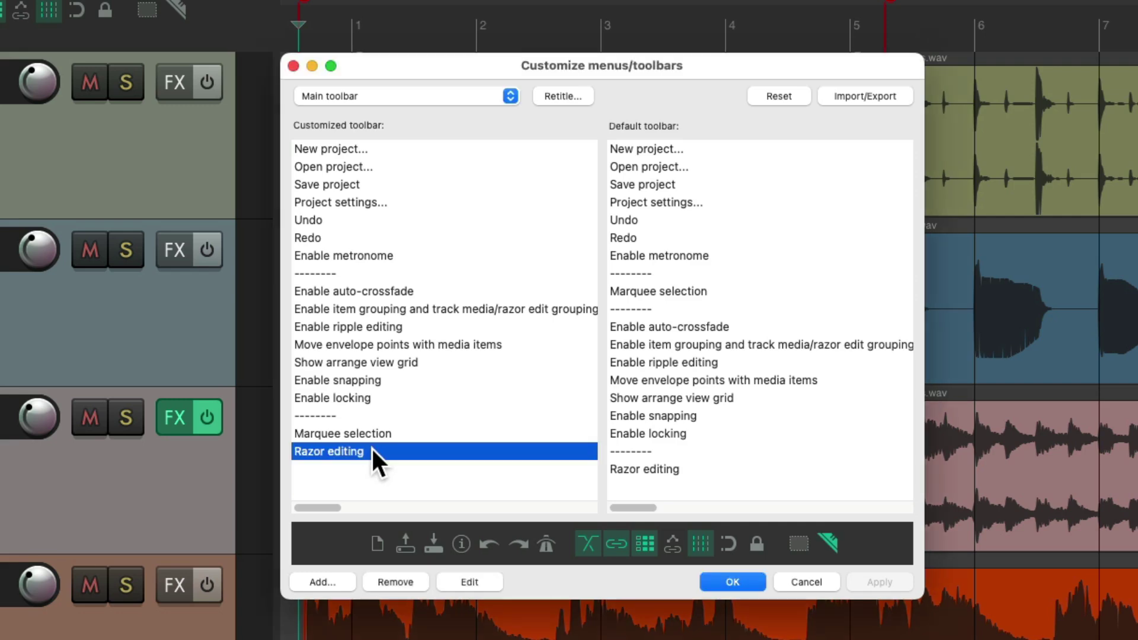
pyautogui.rightClick(373, 452)
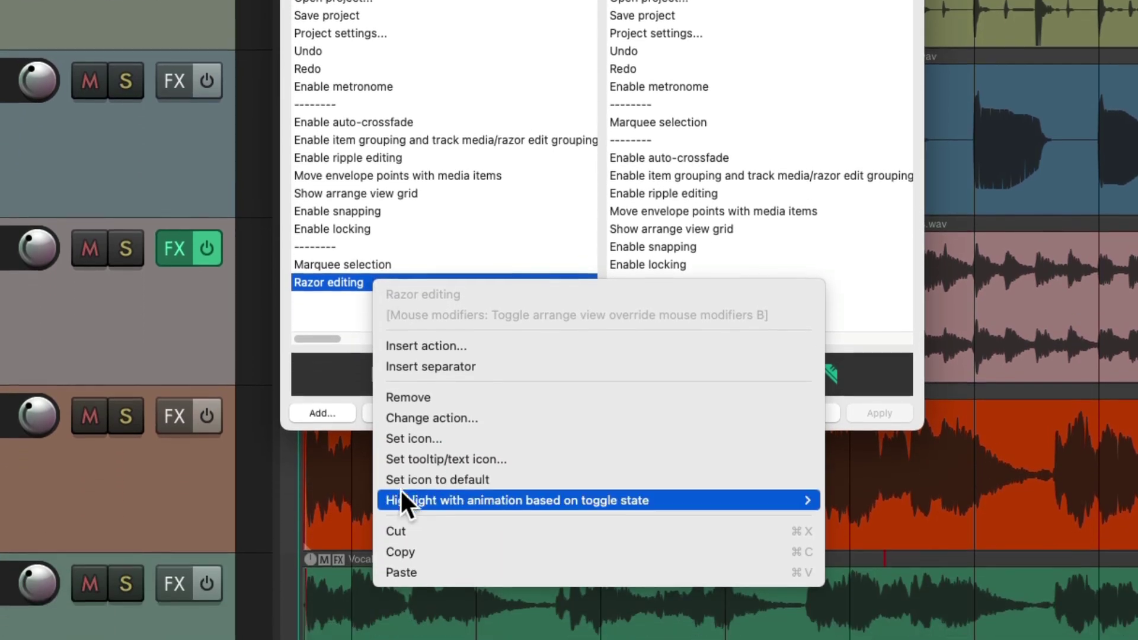
pyautogui.moveTo(396, 546)
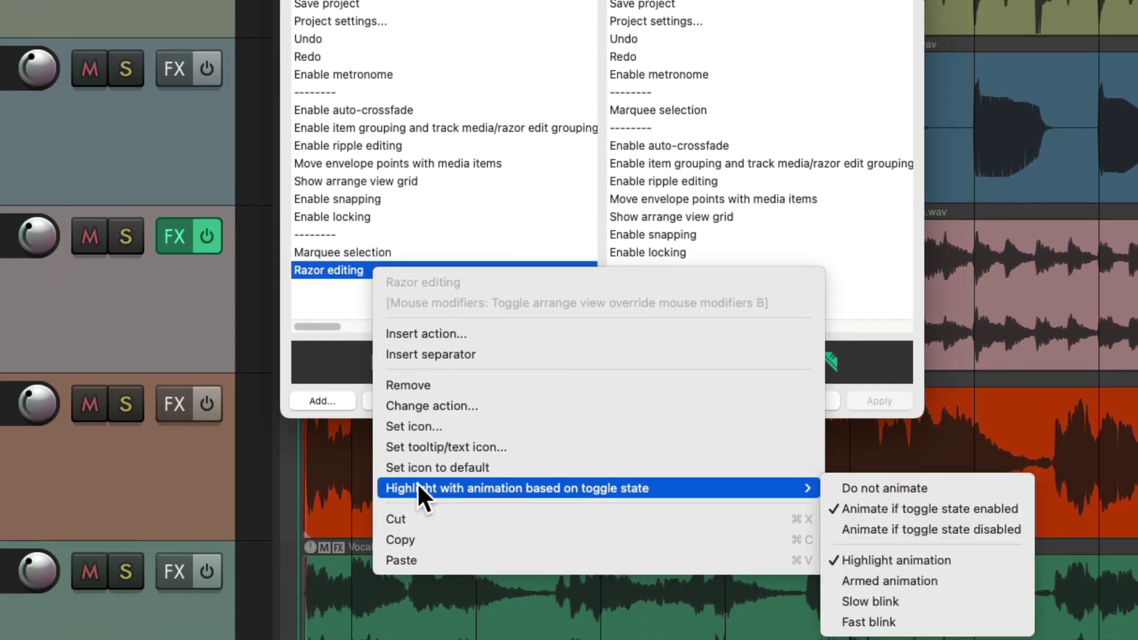
pyautogui.click(832, 529)
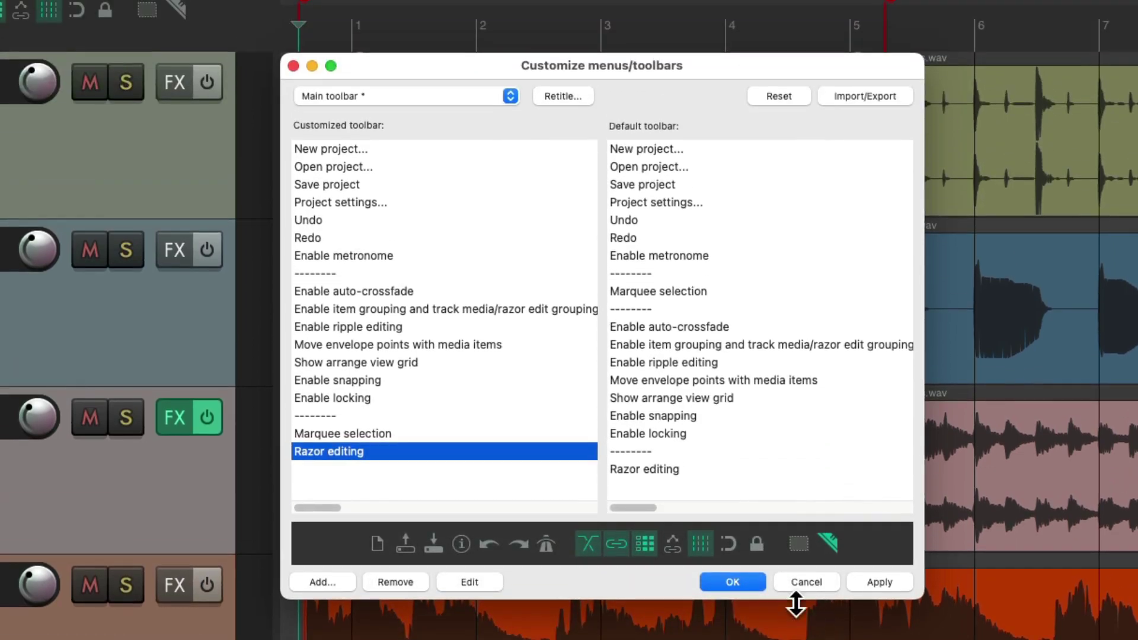
pyautogui.click(742, 584)
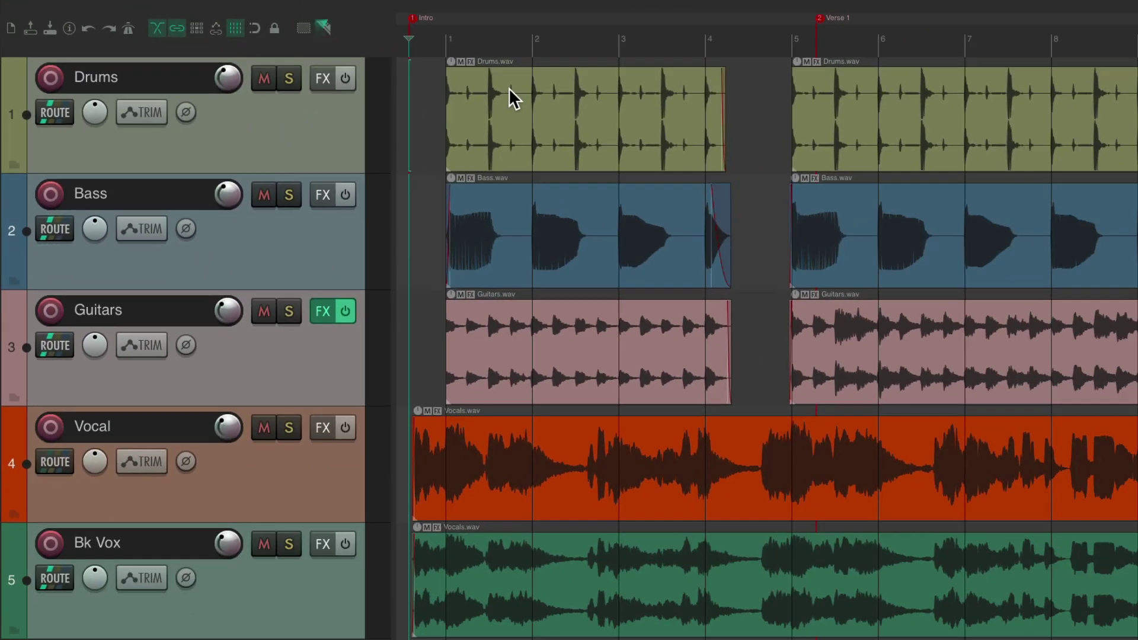
# Nudge the first Drums item, then mark razor areas across Drums and Bass and over the Drums start.
pyautogui.moveTo(508, 87)
pyautogui.mouseDown()
pyautogui.moveTo(539, 88)
pyautogui.moveTo(513, 87)
pyautogui.mouseUp()
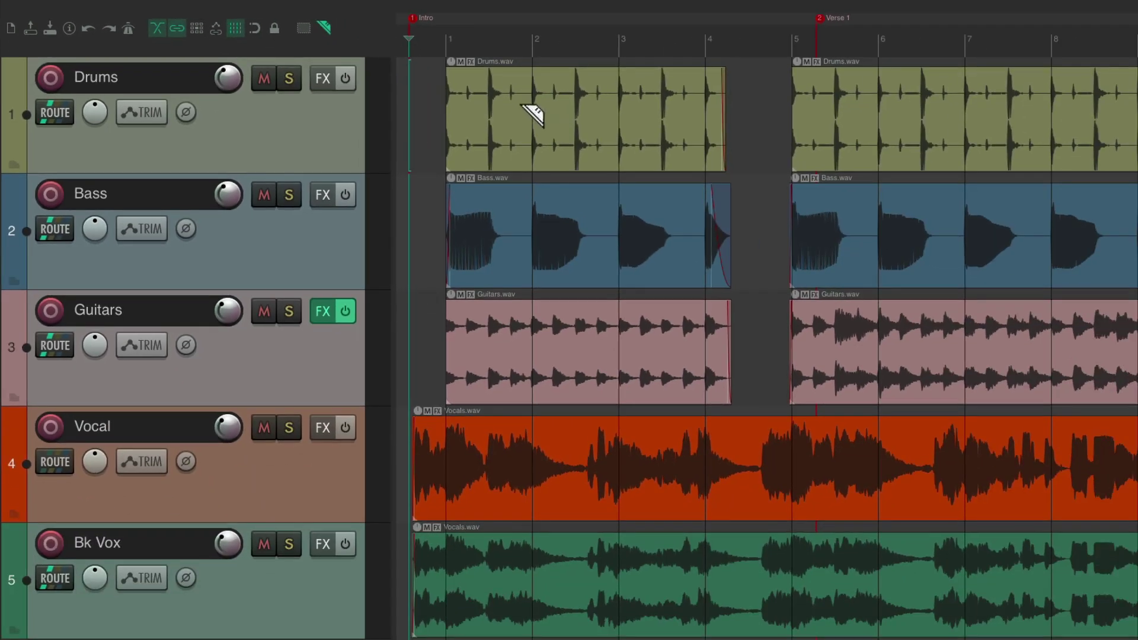
pyautogui.moveTo(499, 107); pyautogui.dragTo(691, 254)
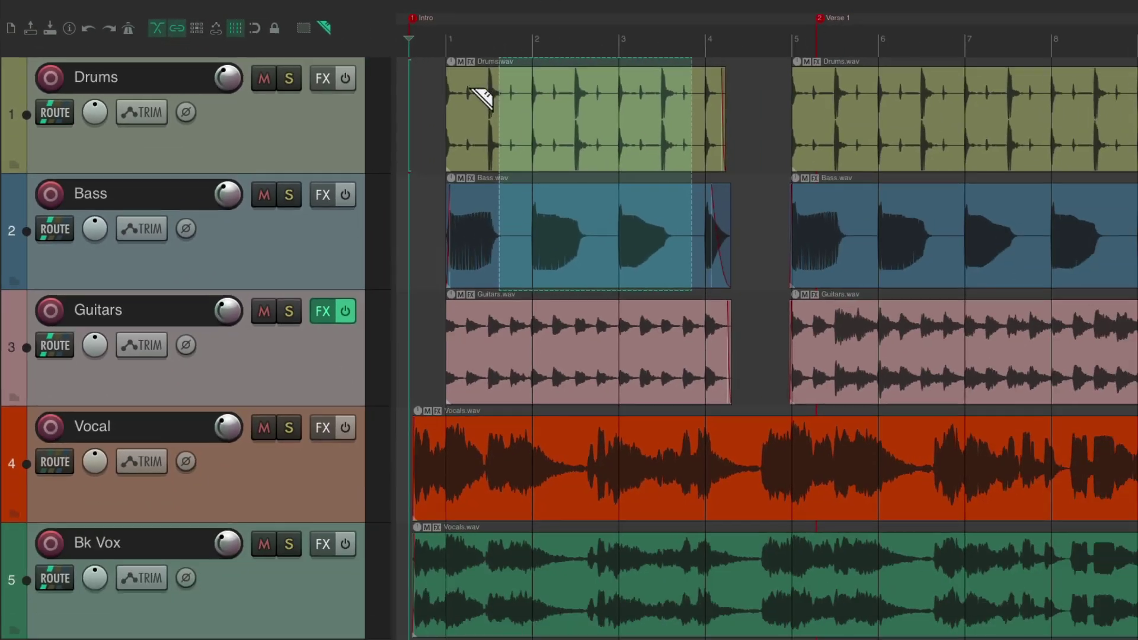
pyautogui.moveTo(468, 98); pyautogui.dragTo(572, 183)
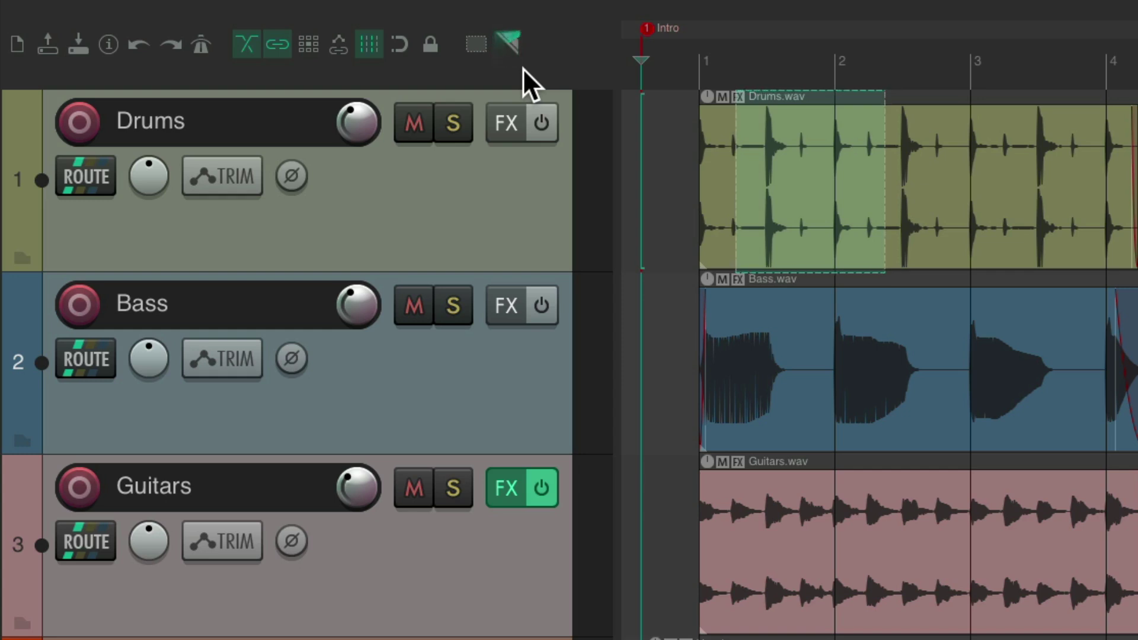
# Set the Razor editing button to Animate if toggle state enabled with the Armed animation style.
pyautogui.rightClick(557, 66)
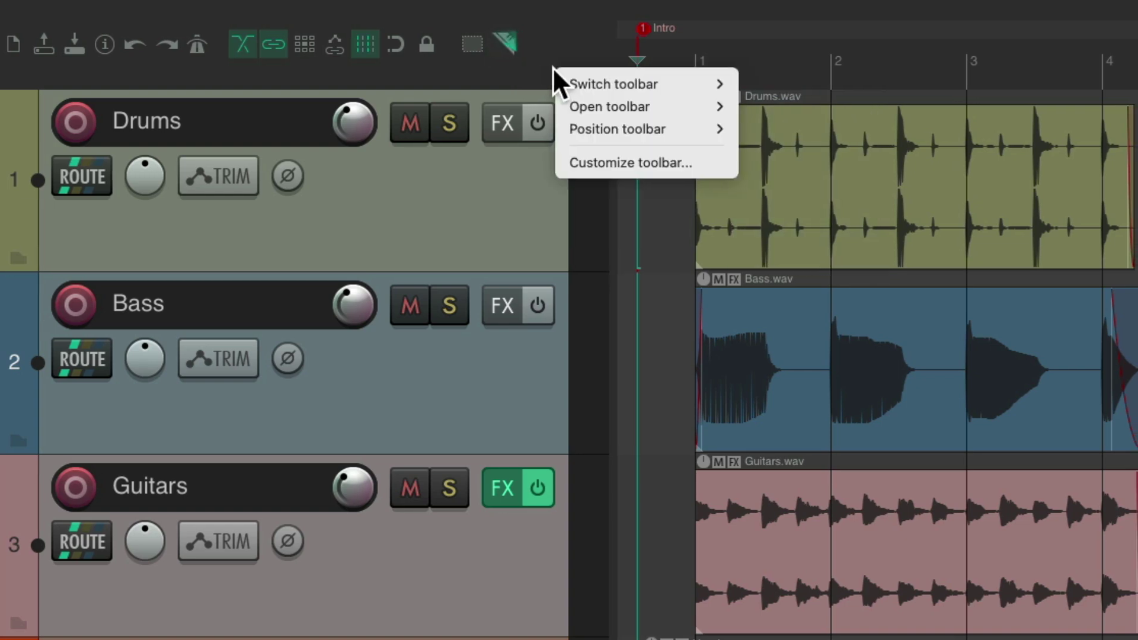
pyautogui.click(579, 163)
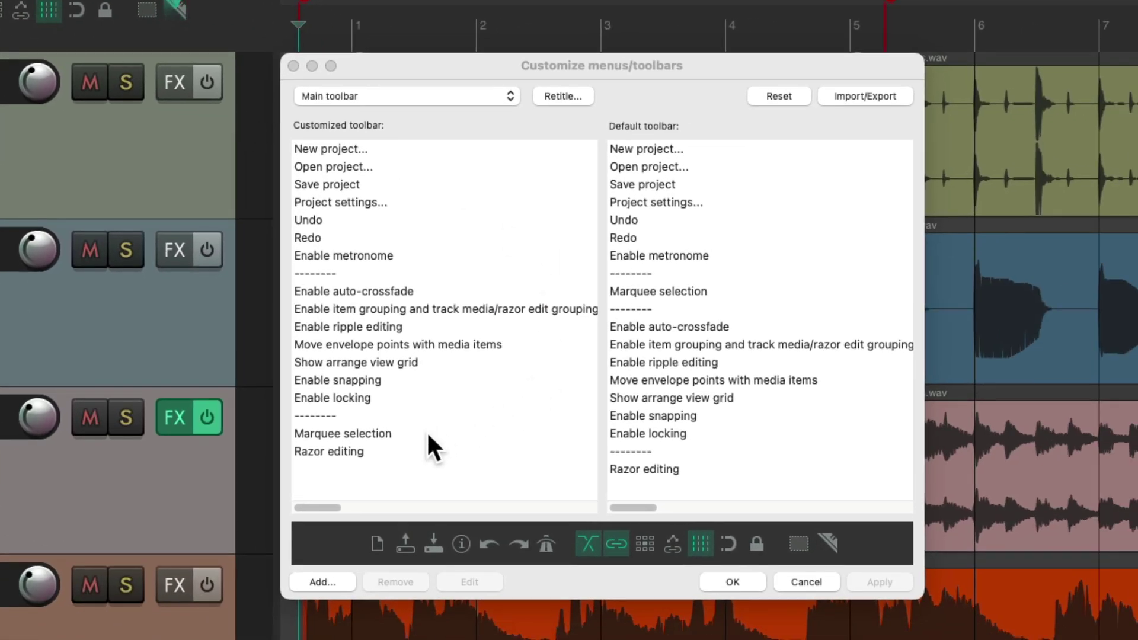
pyautogui.click(482, 465)
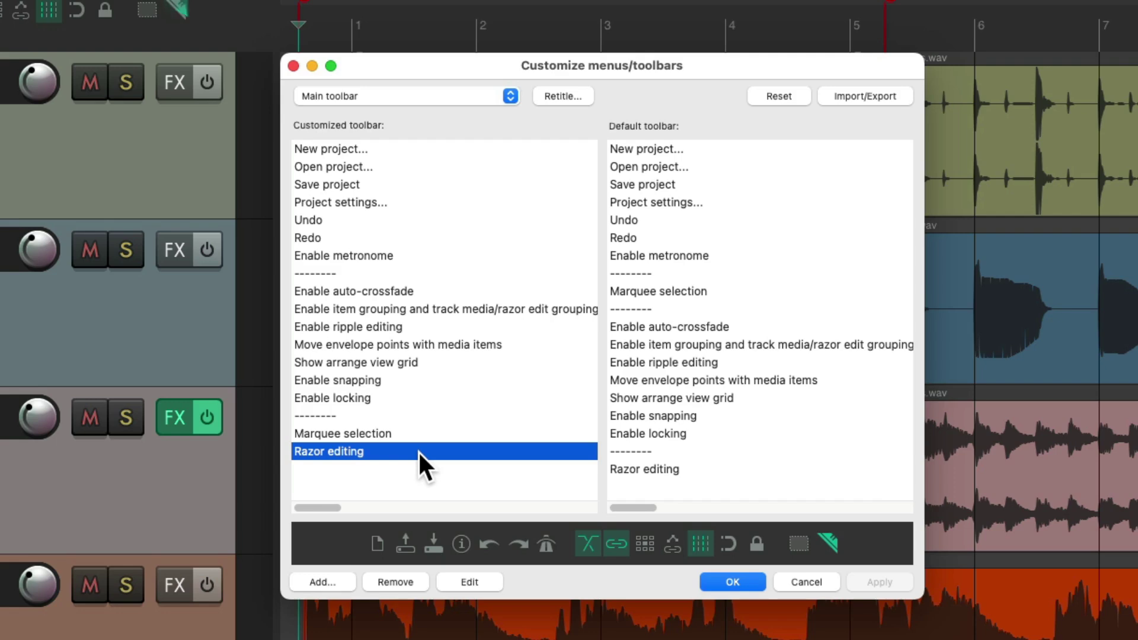
pyautogui.rightClick(418, 450)
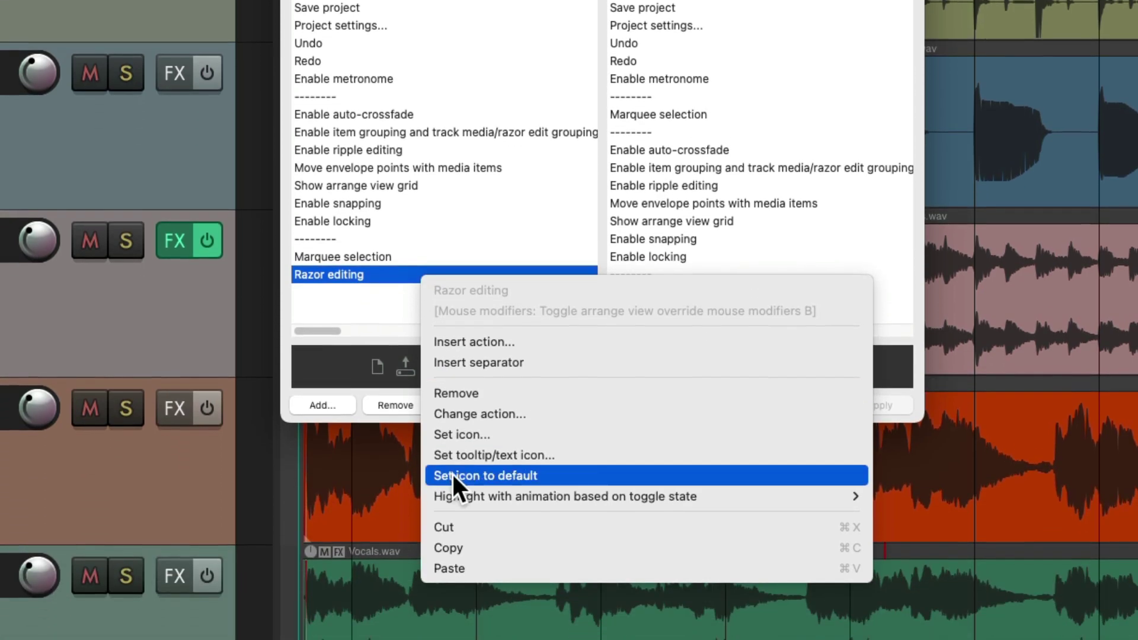
pyautogui.moveTo(450, 487)
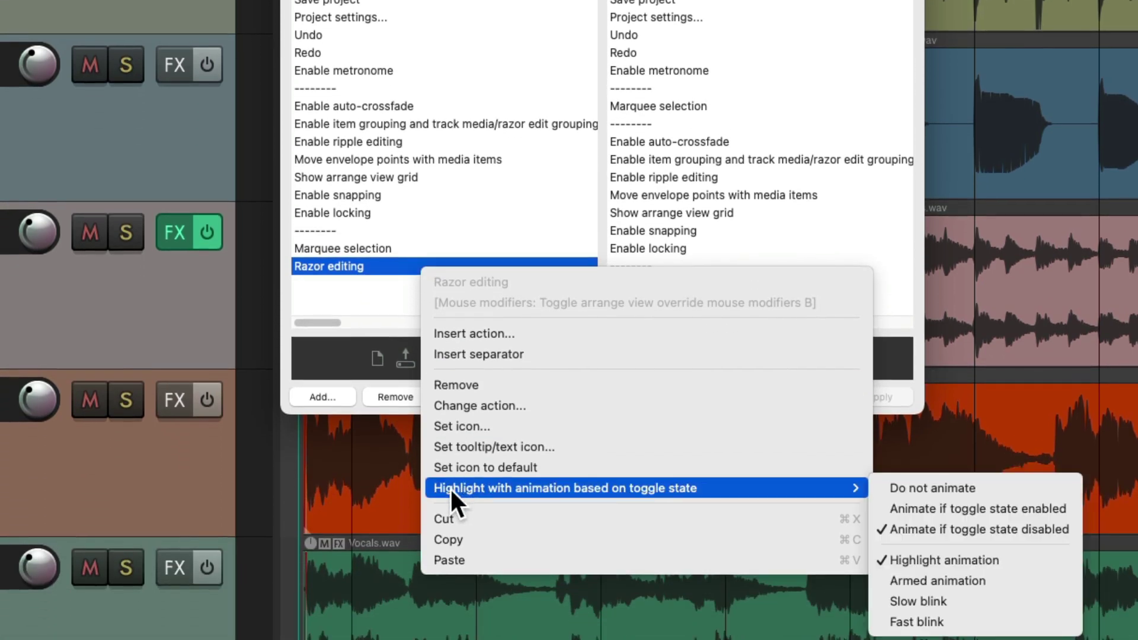
pyautogui.click(898, 508)
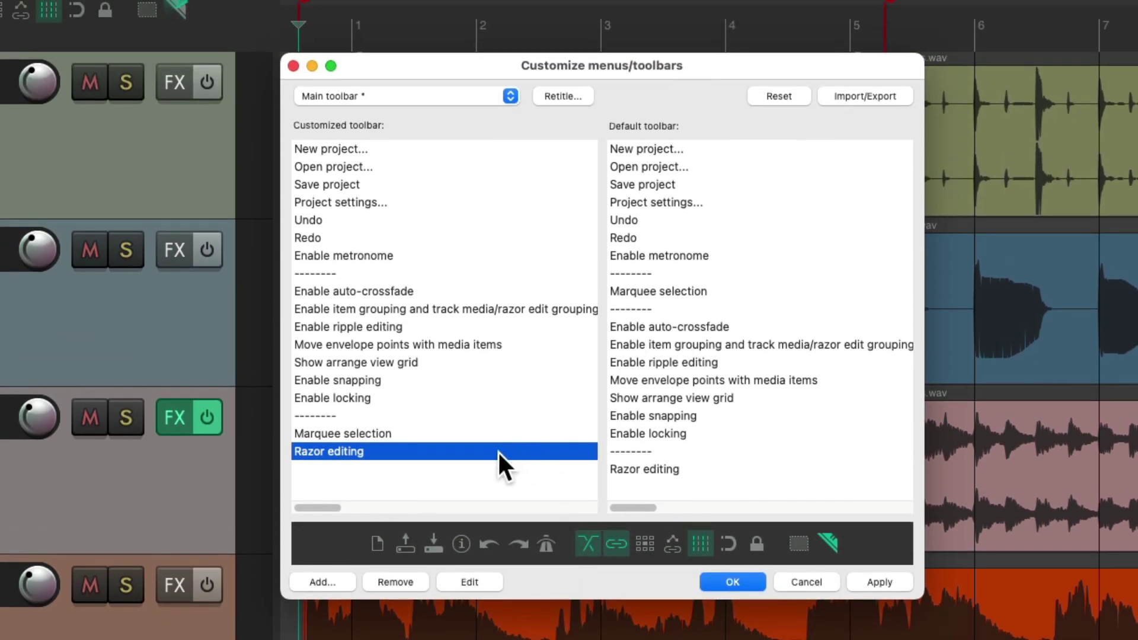
pyautogui.rightClick(497, 450)
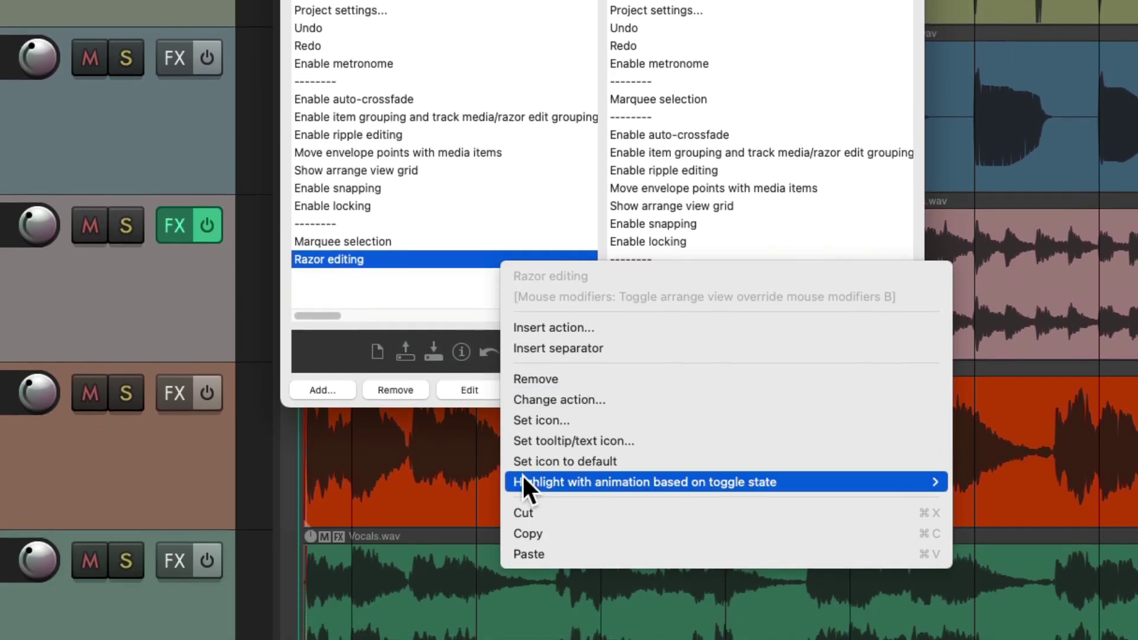
pyautogui.moveTo(524, 479)
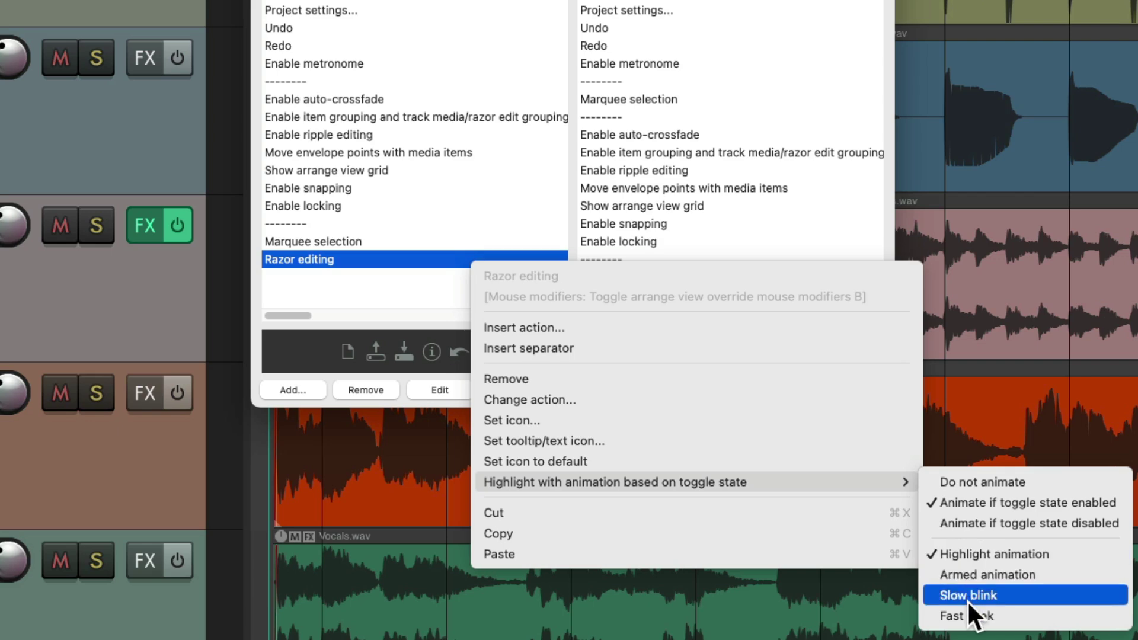
pyautogui.click(1047, 571)
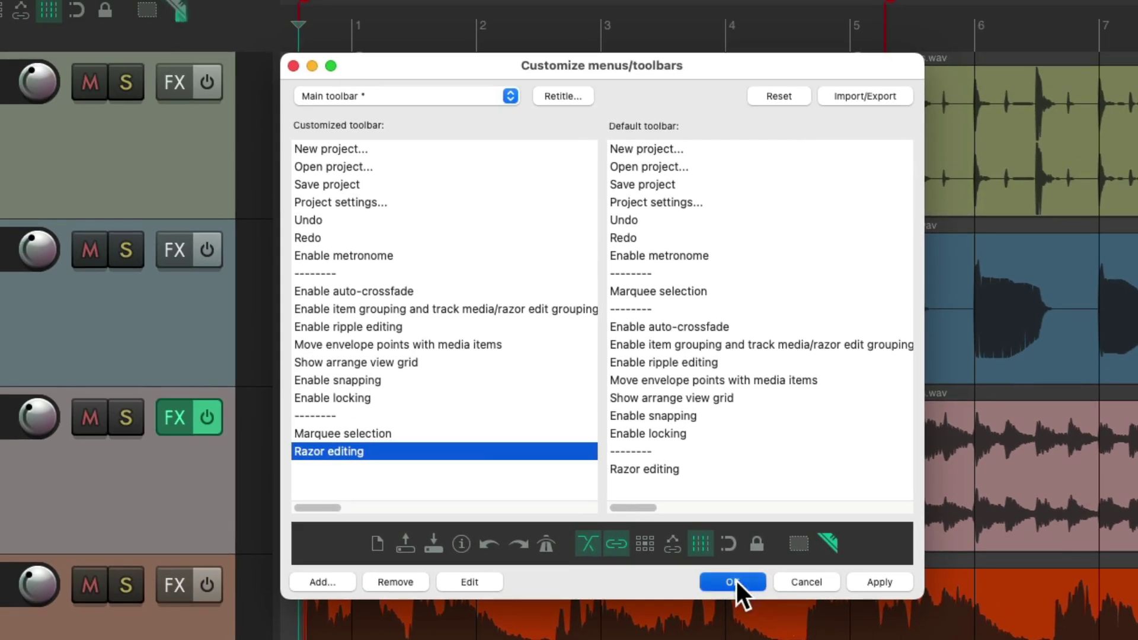
pyautogui.click(733, 581)
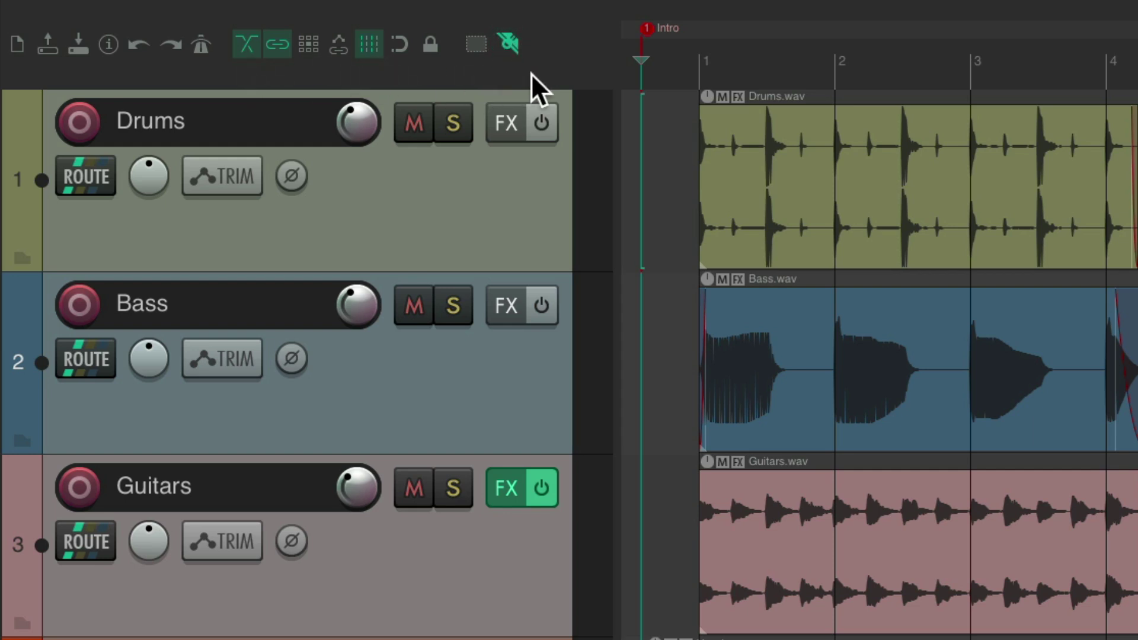
# Change the Razor editing button's highlight animation to Slow blink and apply the toolbar change.
pyautogui.rightClick(563, 73)
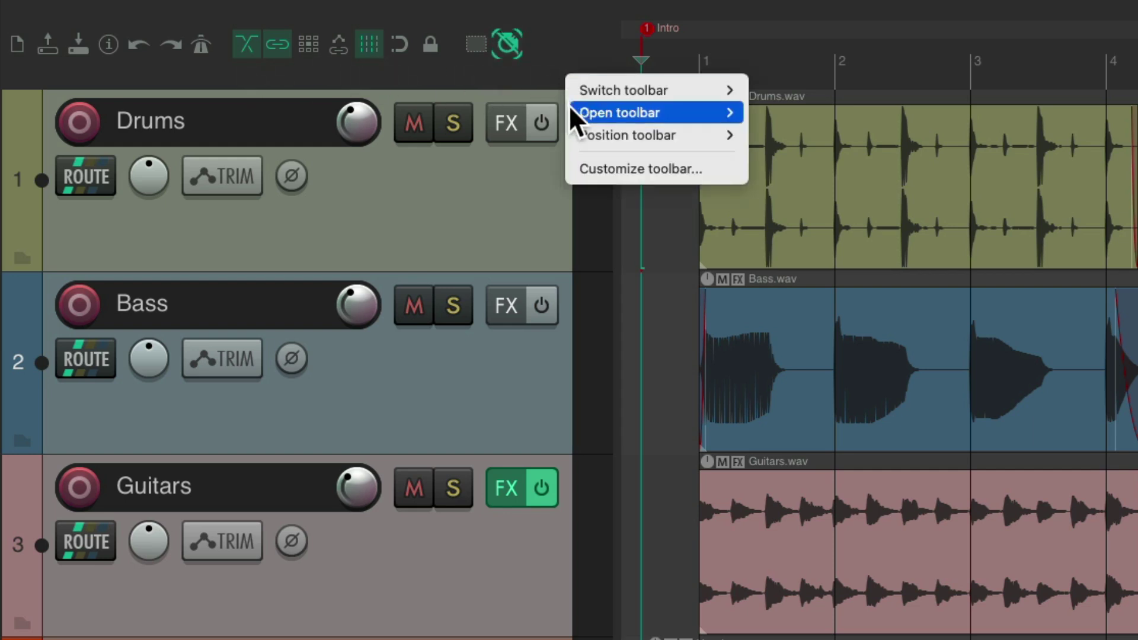
pyautogui.click(589, 172)
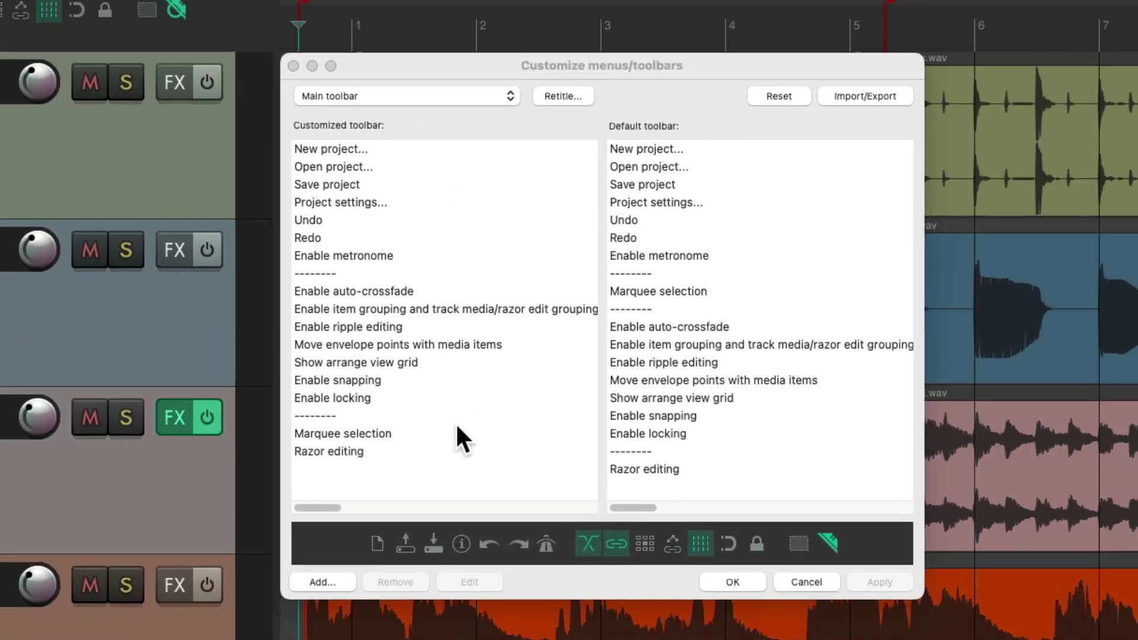
pyautogui.rightClick(432, 451)
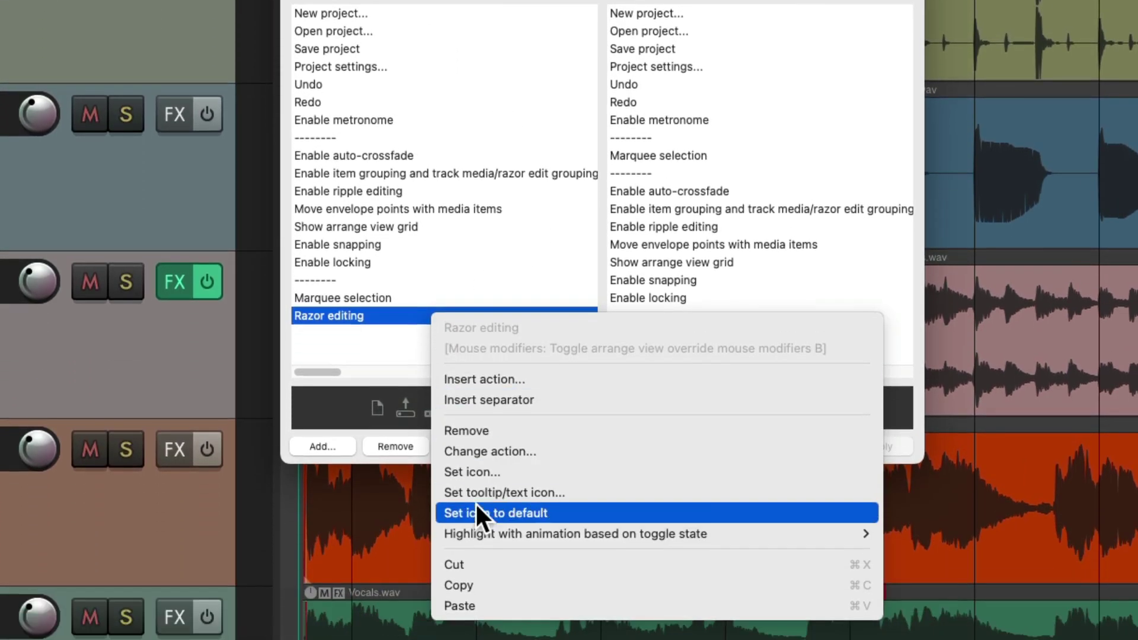
pyautogui.moveTo(623, 533)
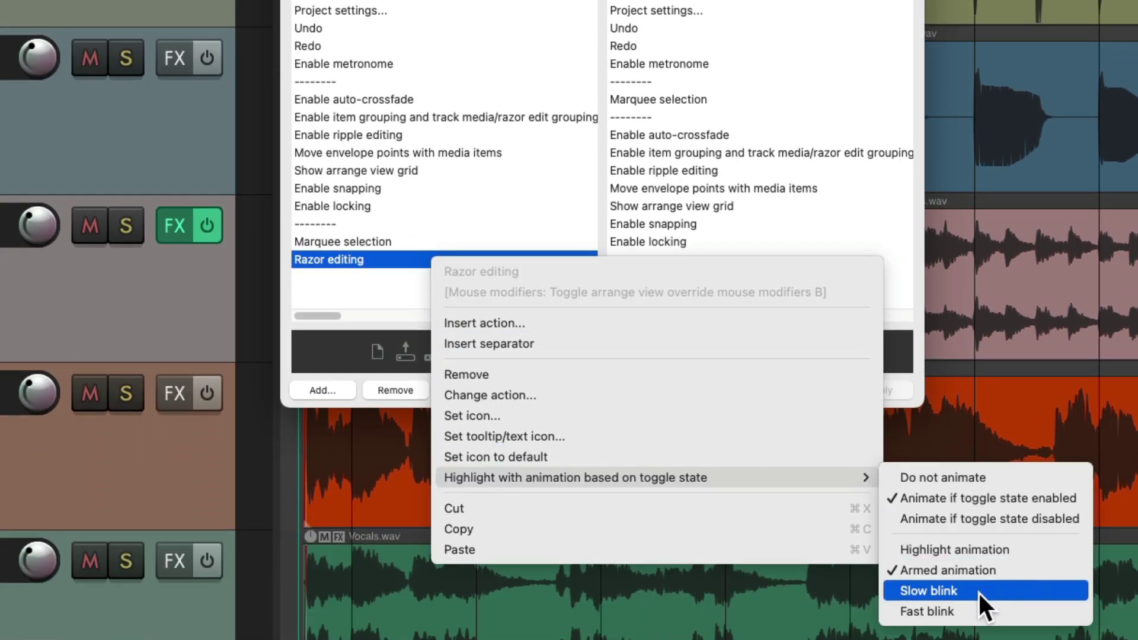
pyautogui.click(978, 591)
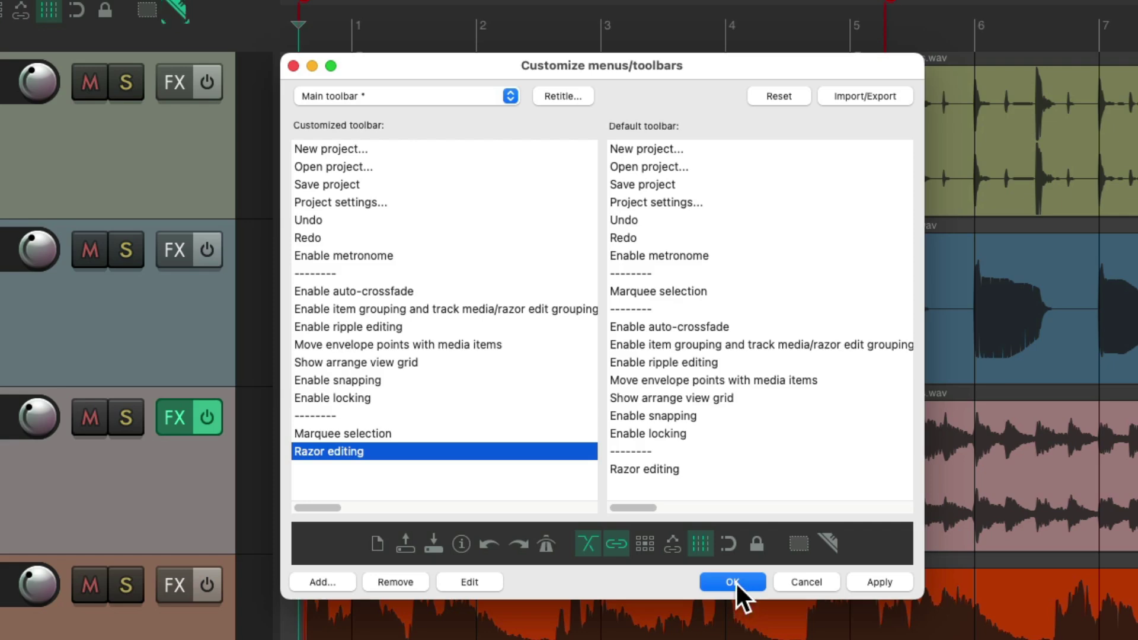
pyautogui.click(735, 583)
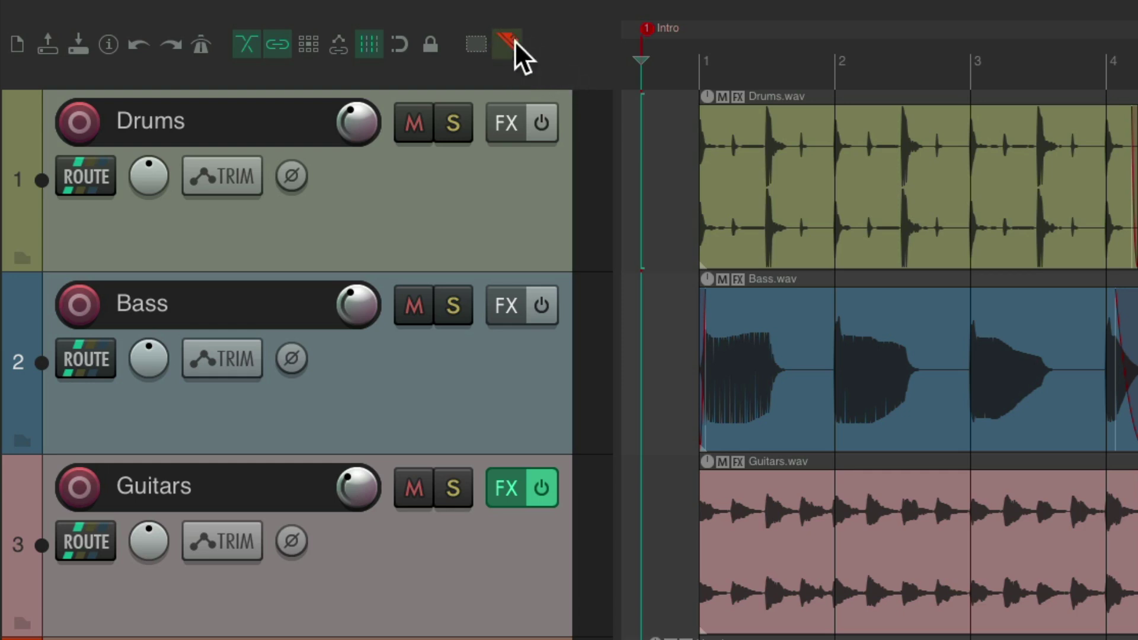
# Change the Razor editing button's highlight animation to Fast blink and apply the toolbar change.
pyautogui.rightClick(545, 57)
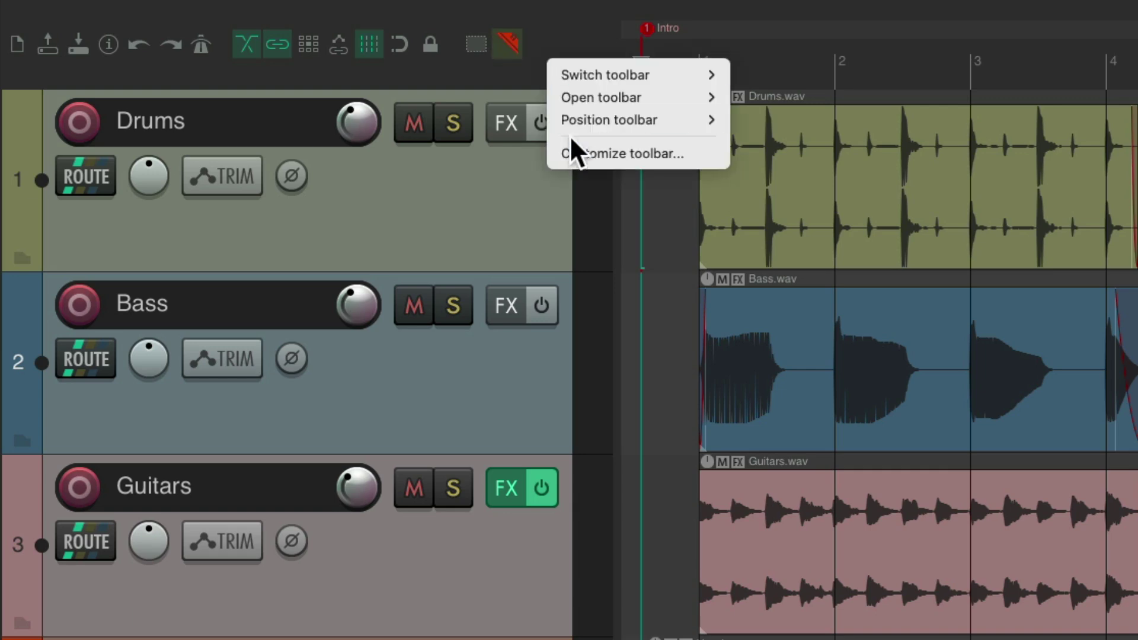
pyautogui.click(571, 154)
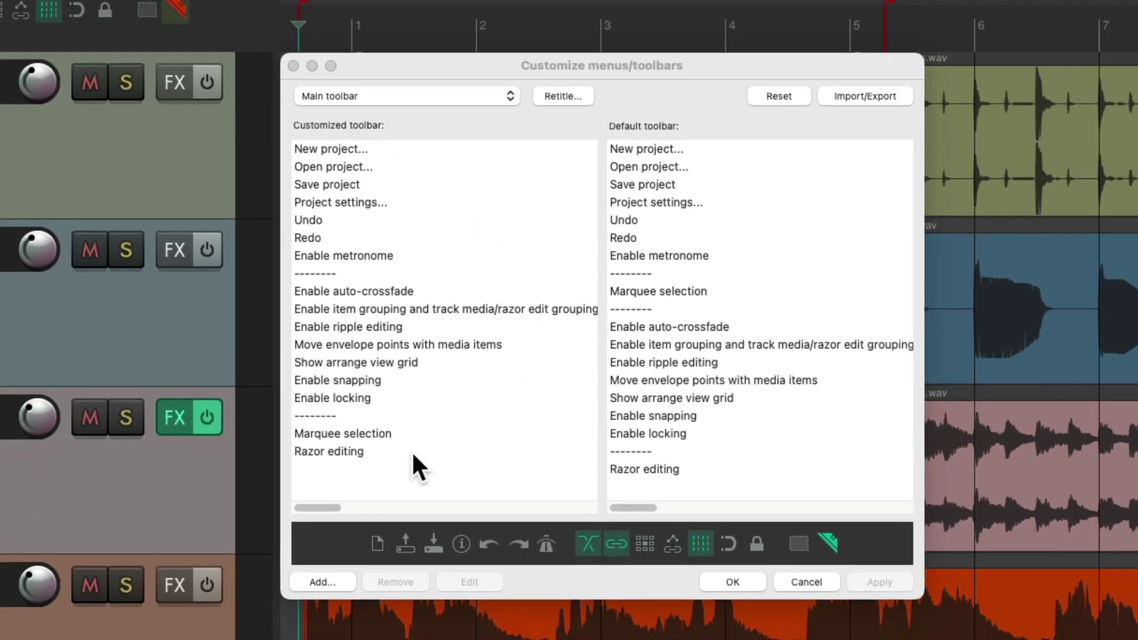
pyautogui.rightClick(413, 449)
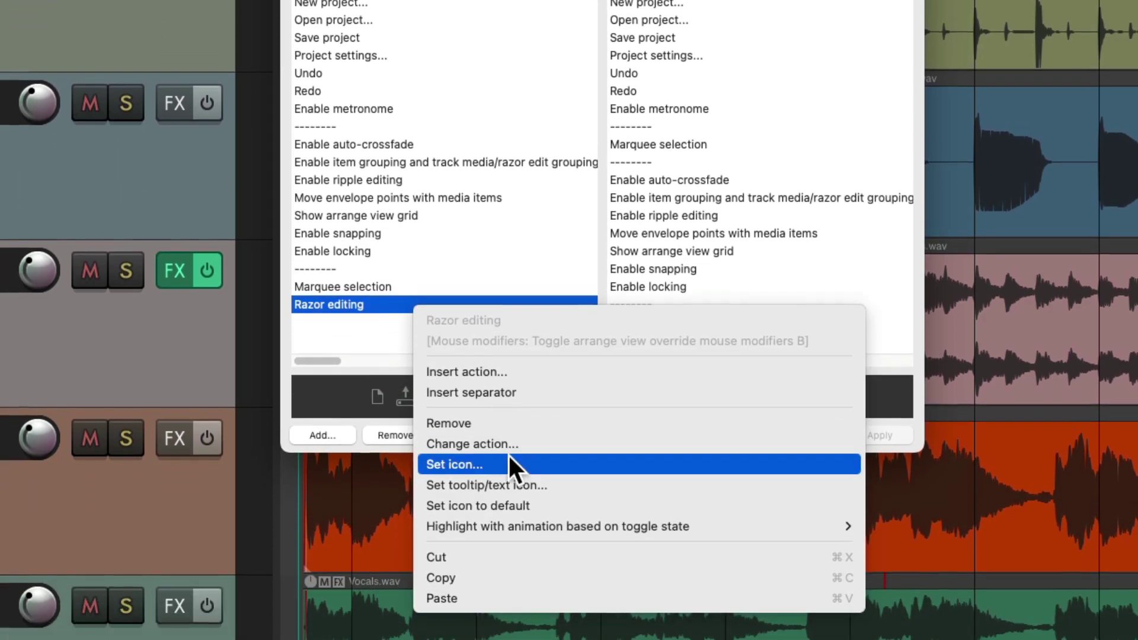
pyautogui.moveTo(480, 482)
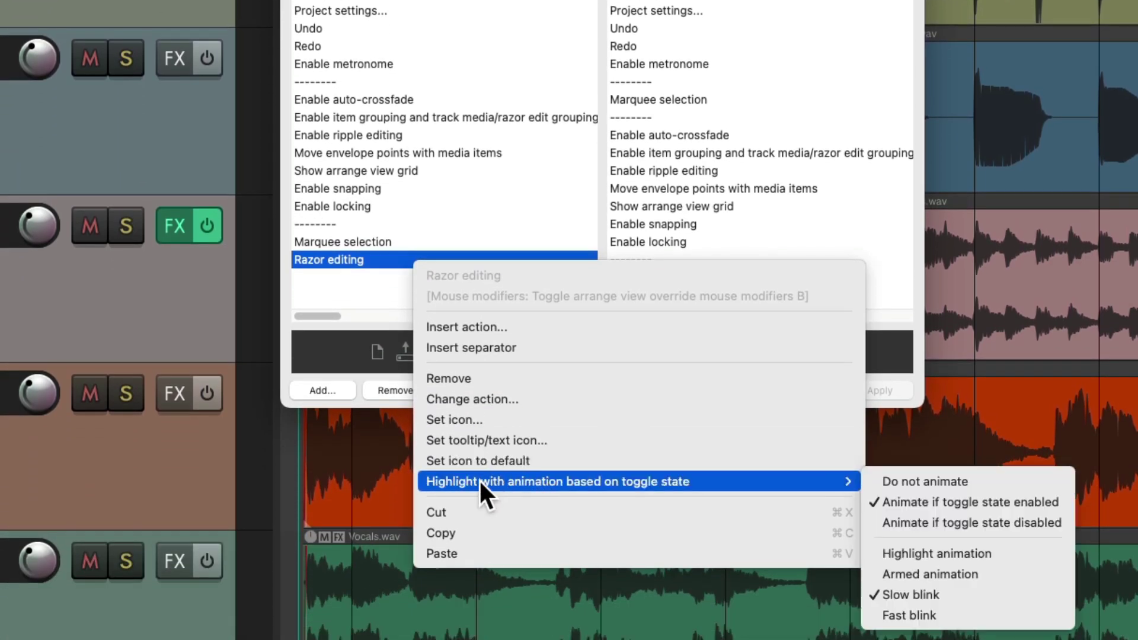
pyautogui.click(969, 616)
pyautogui.click(732, 579)
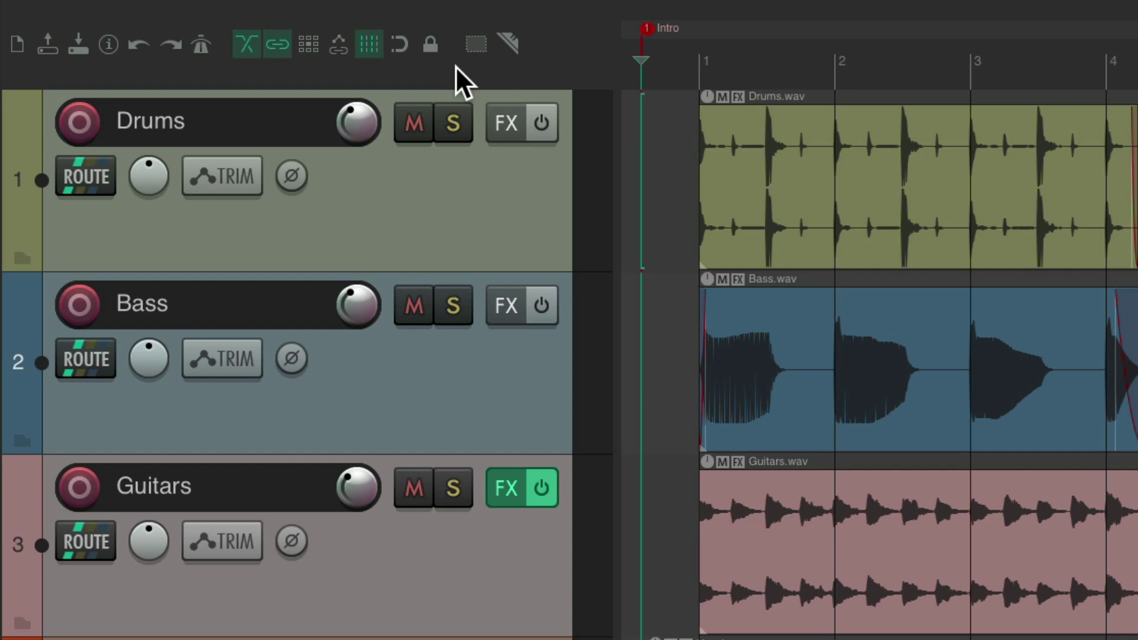
# Lock items against left/right movement and confirm the Drums.wav item won't drag sideways.
pyautogui.click(433, 49)
pyautogui.rightClick(432, 49)
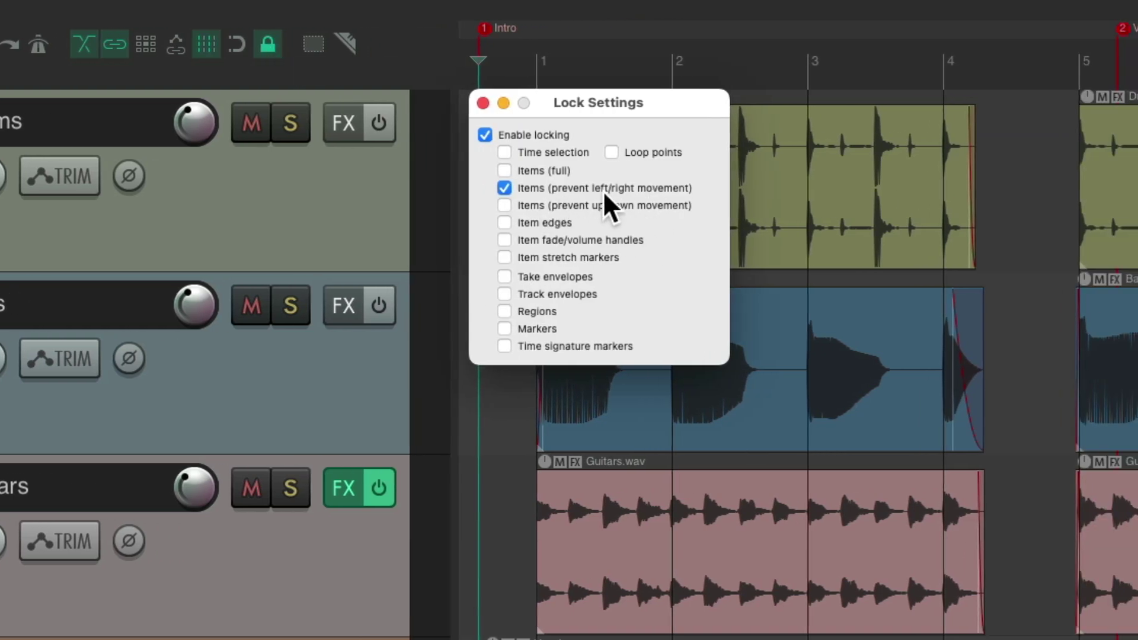
pyautogui.click(484, 104)
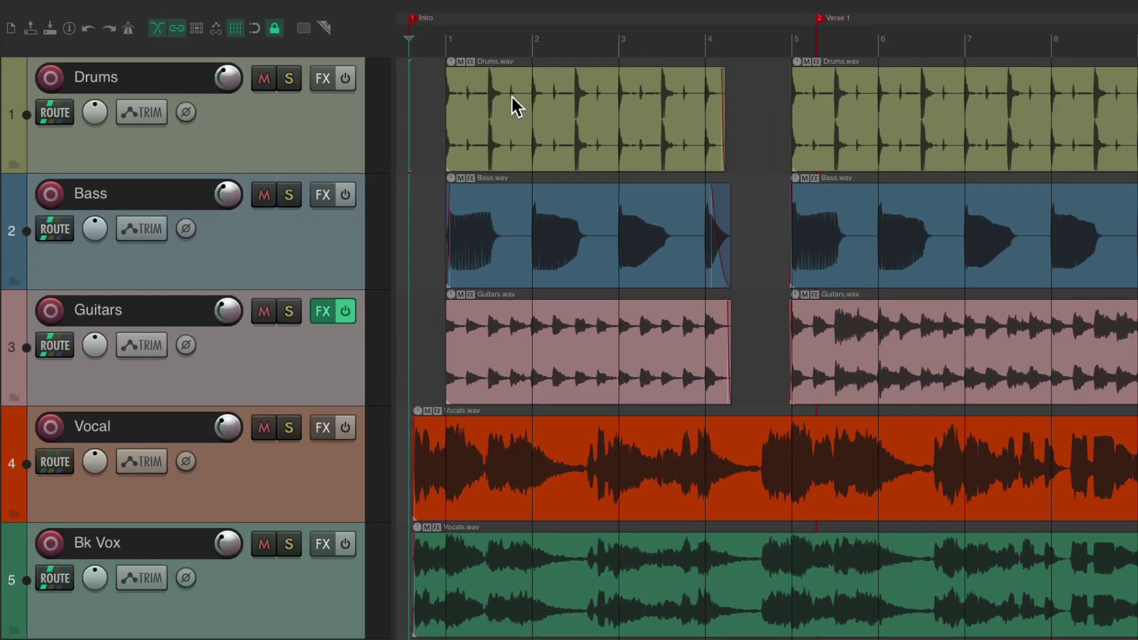
pyautogui.click(464, 102)
pyautogui.moveTo(464, 102); pyautogui.dragTo(525, 101)
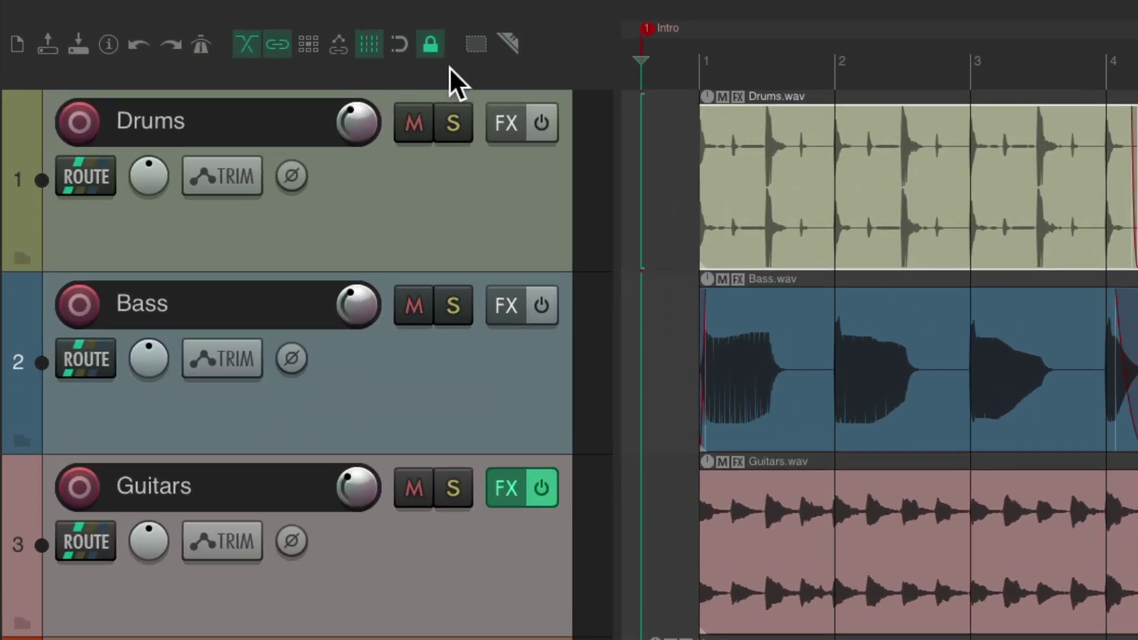
# Set the Enable locking toolbar entry to use Armed animation when its toggle is enabled.
pyautogui.rightClick(544, 82)
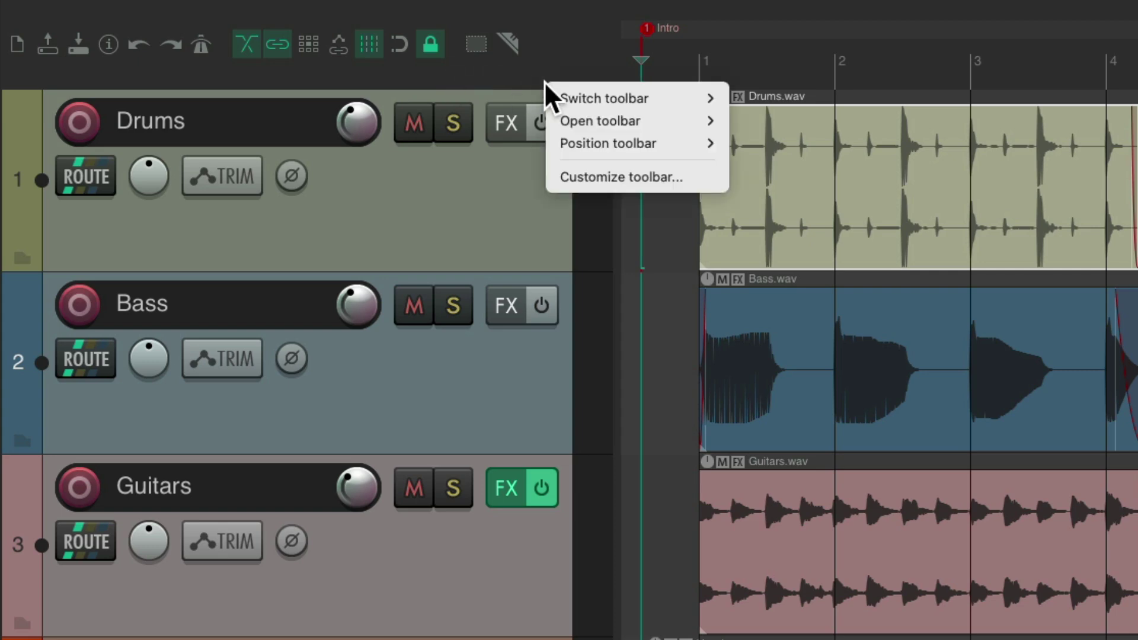
pyautogui.click(557, 177)
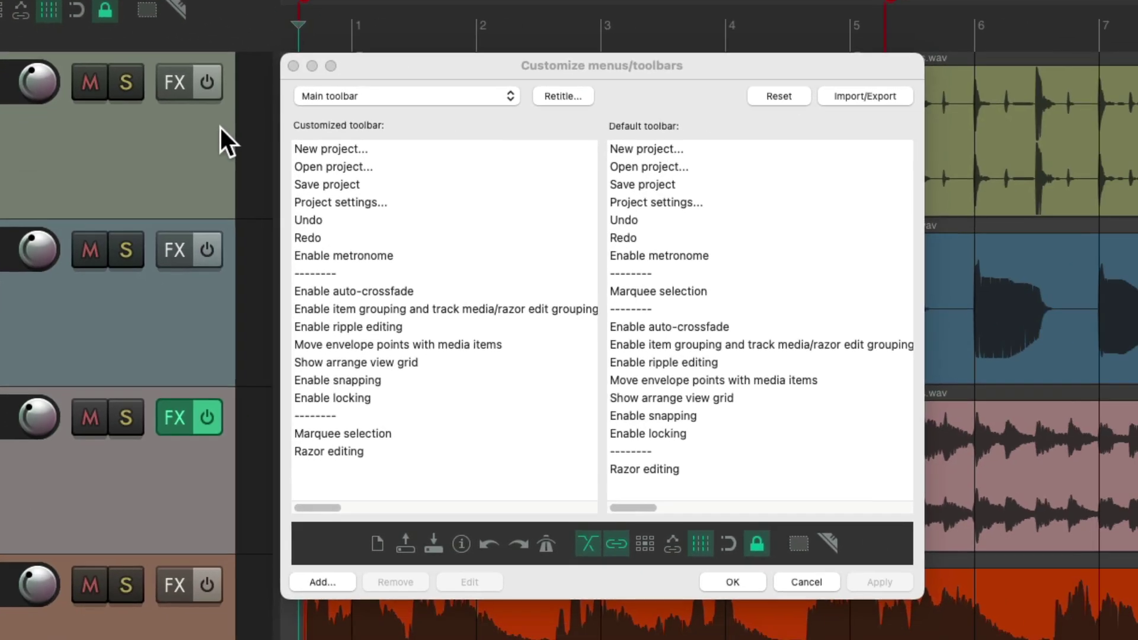
pyautogui.click(399, 395)
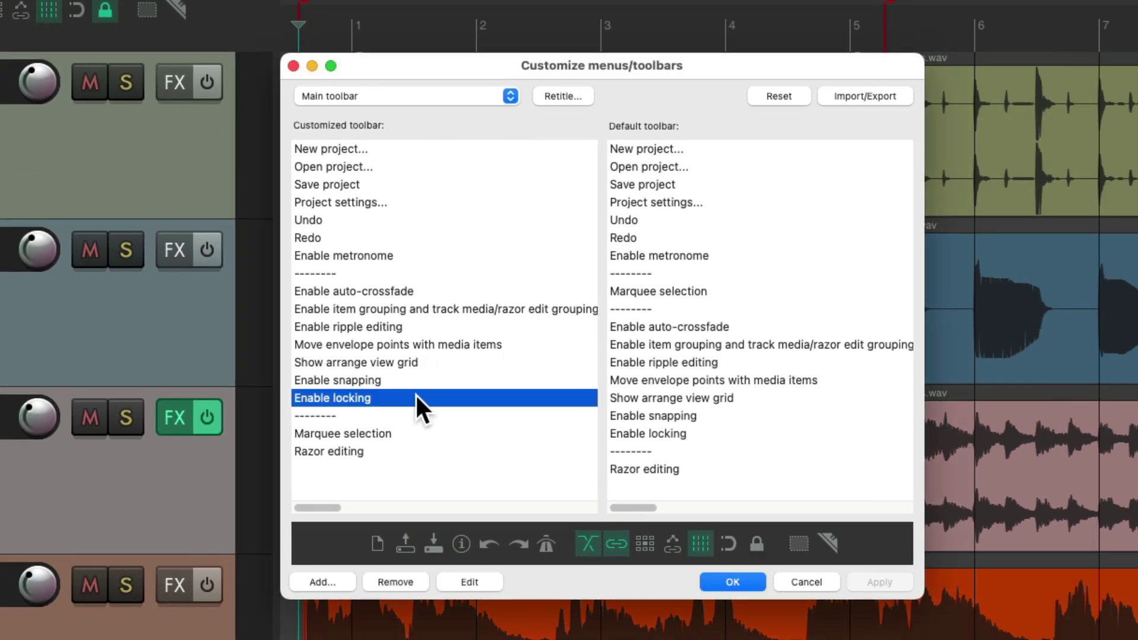
pyautogui.rightClick(417, 396)
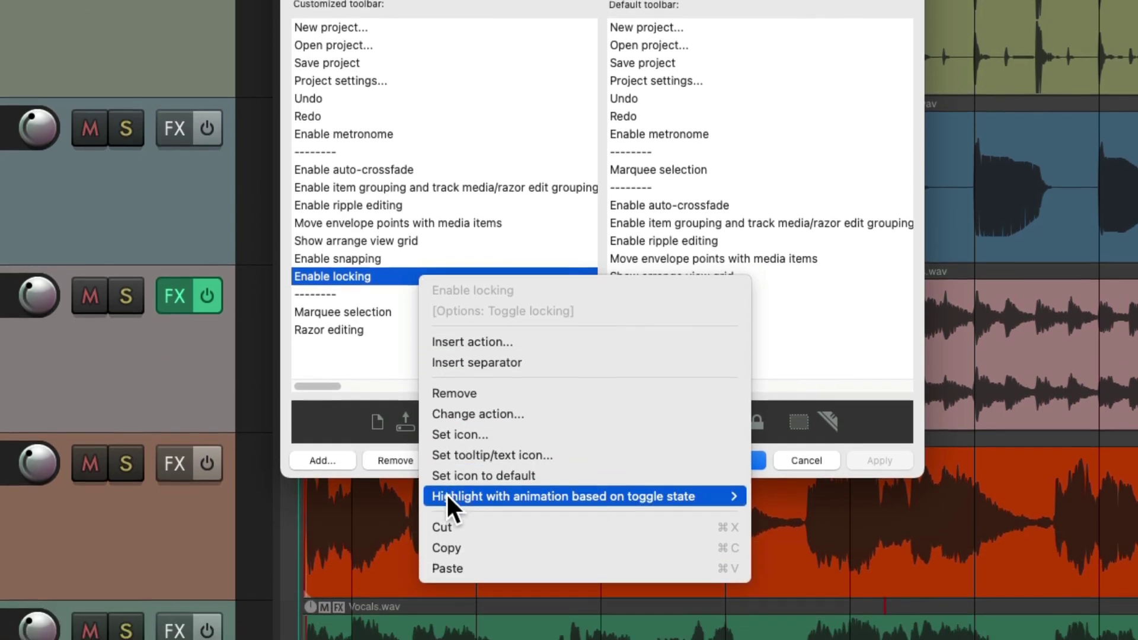
pyautogui.moveTo(514, 620)
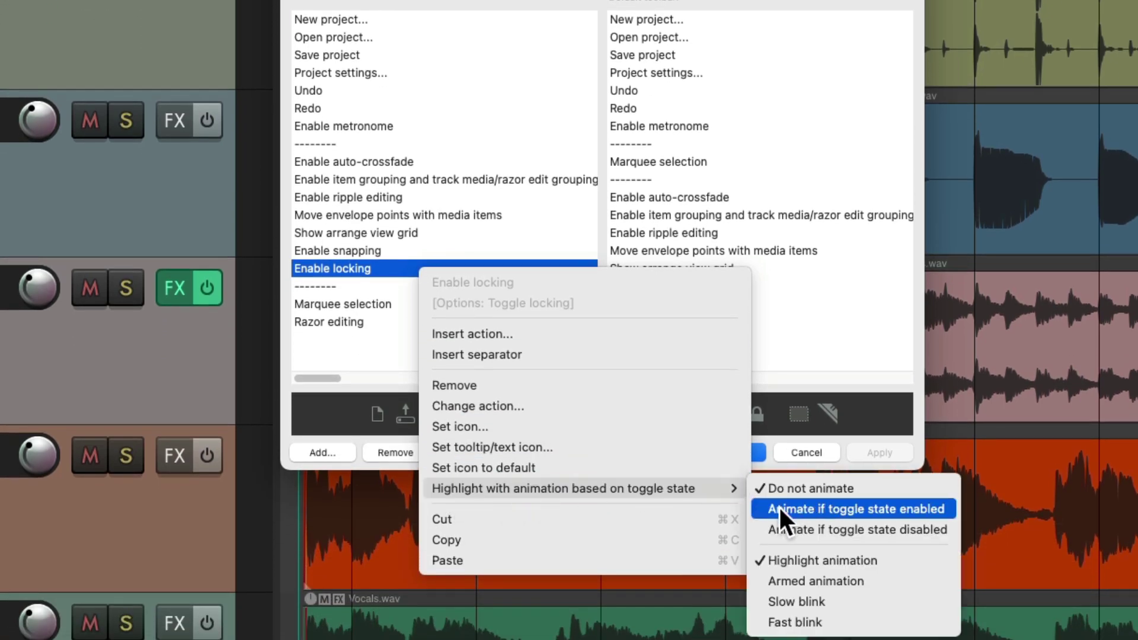
pyautogui.click(865, 507)
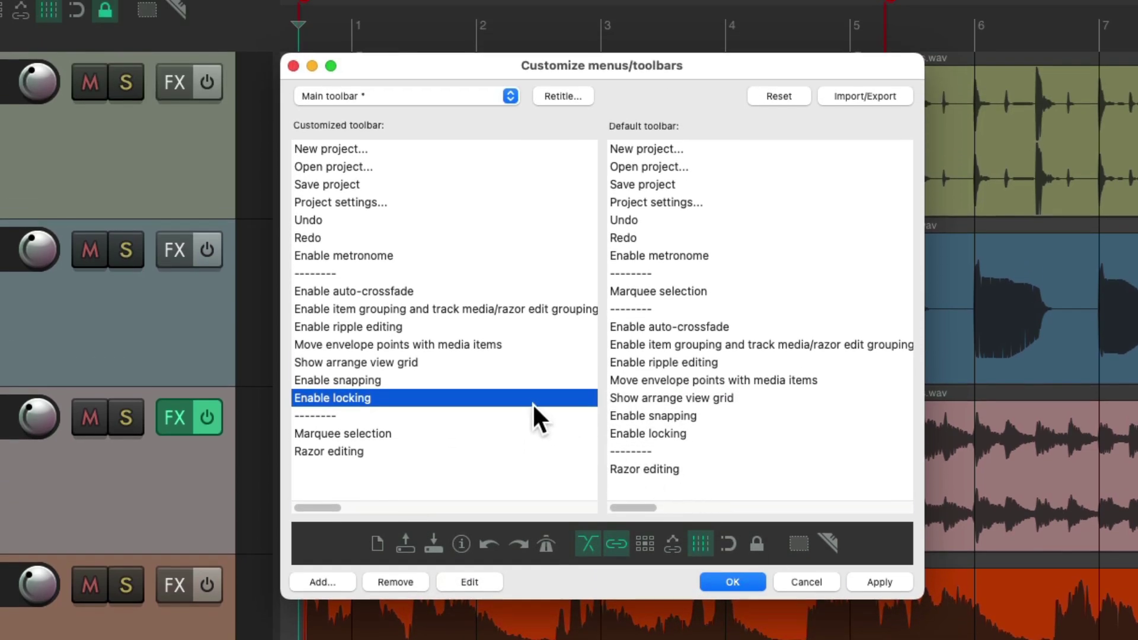
pyautogui.rightClick(525, 399)
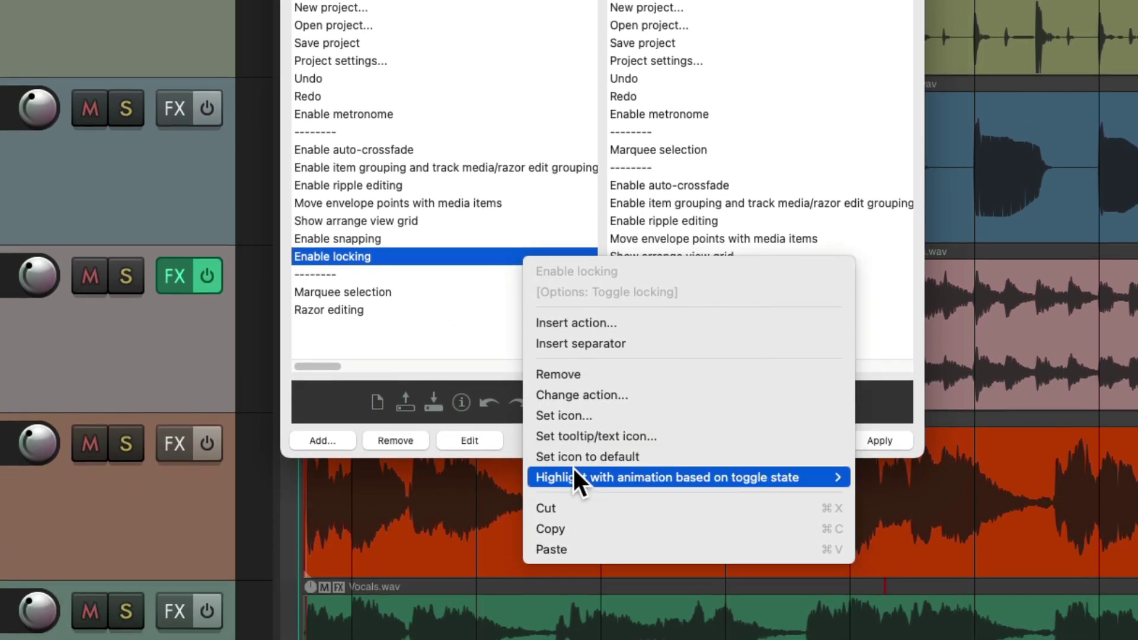
pyautogui.moveTo(690, 474)
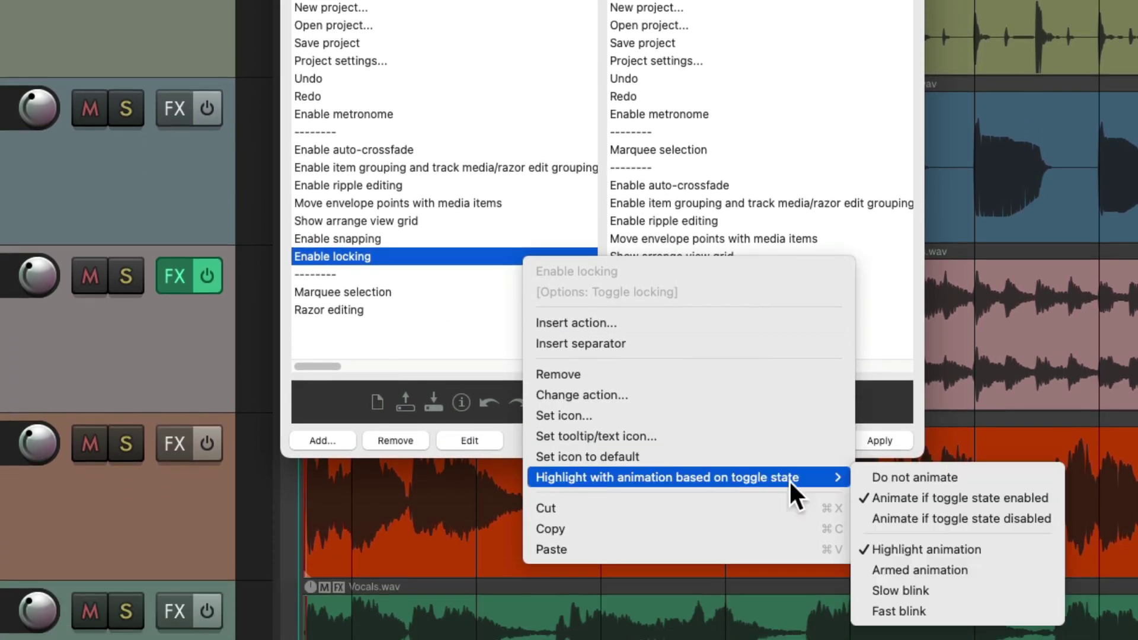
pyautogui.click(977, 570)
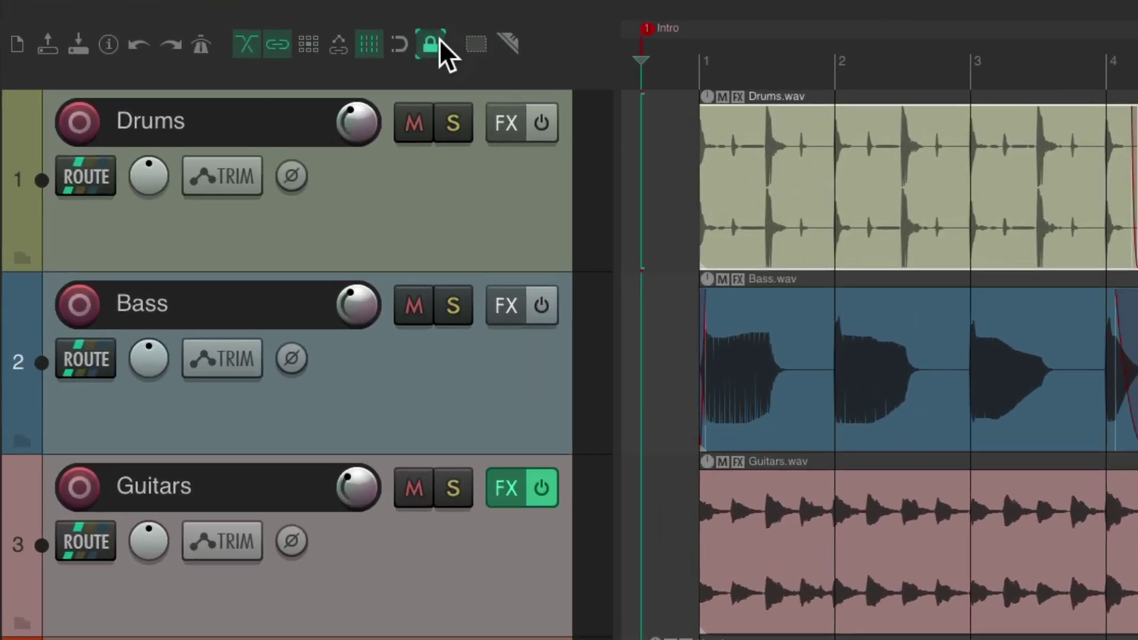
pyautogui.click(274, 28)
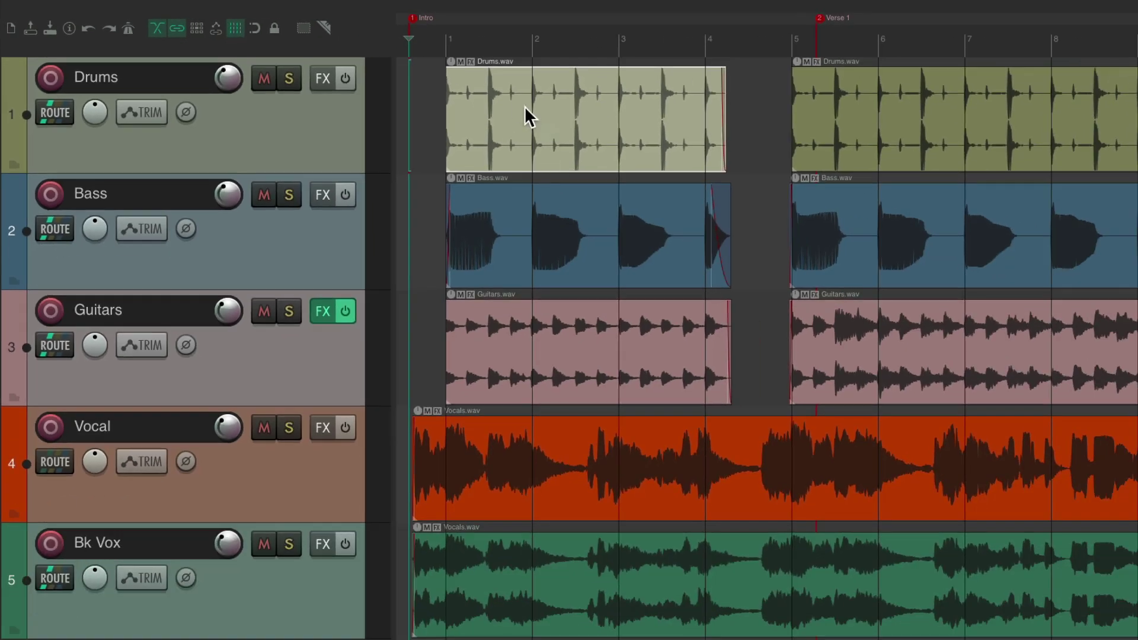
pyautogui.moveTo(583, 117)
pyautogui.mouseDown()
pyautogui.moveTo(572, 104)
pyautogui.moveTo(584, 104)
pyautogui.mouseUp()
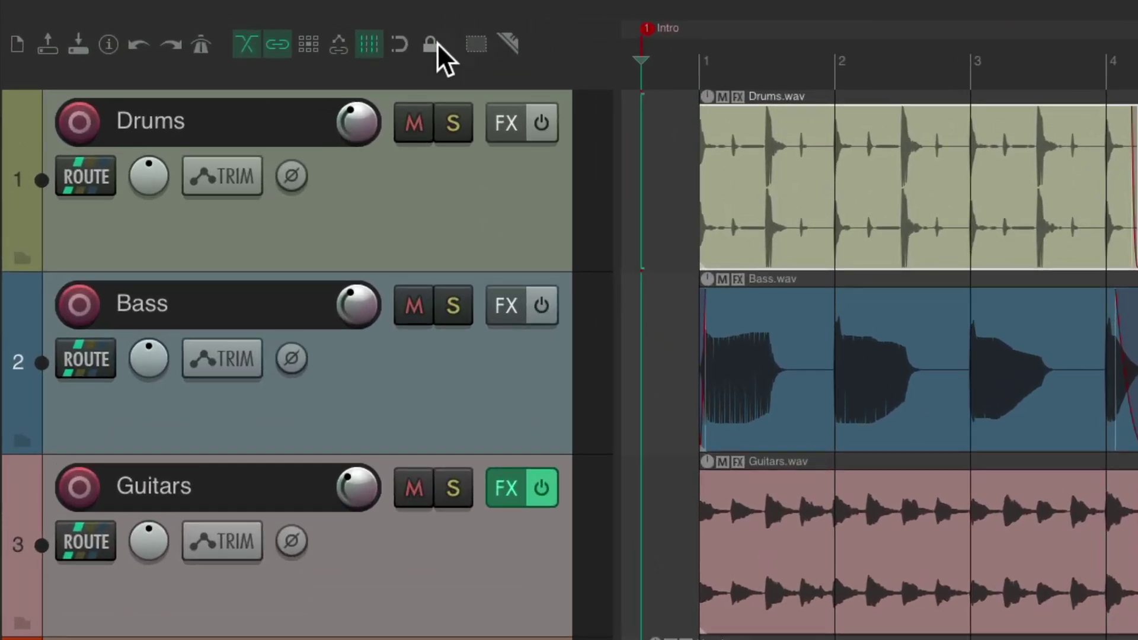
pyautogui.click(277, 28)
pyautogui.moveTo(499, 83)
pyautogui.mouseDown()
pyautogui.moveTo(532, 91)
pyautogui.moveTo(503, 92)
pyautogui.moveTo(516, 99)
pyautogui.mouseUp()
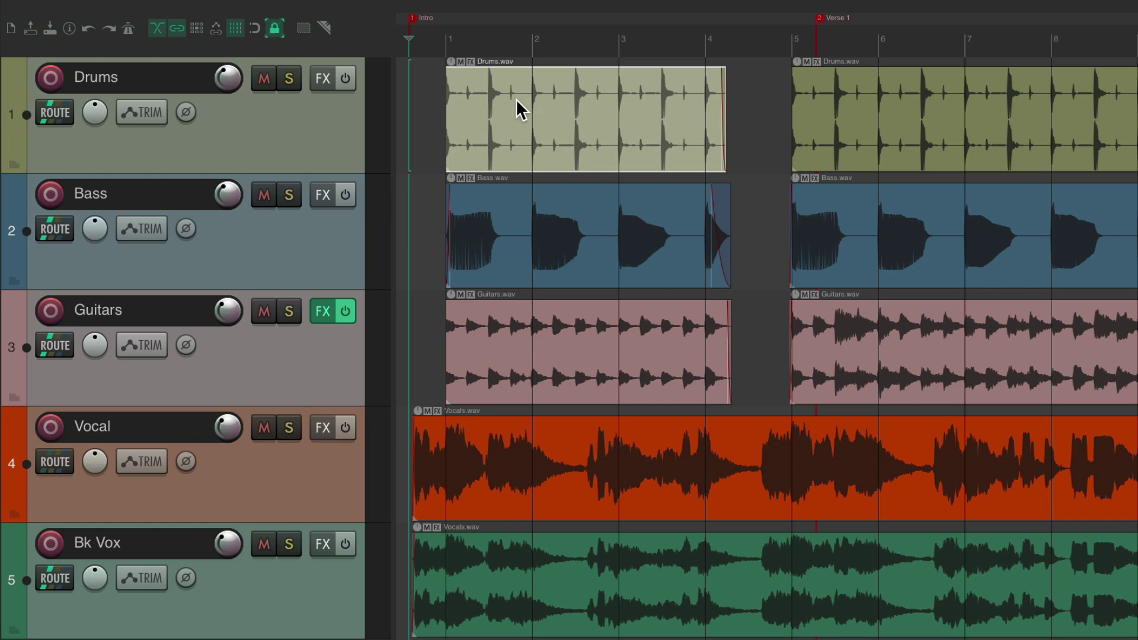
pyautogui.moveTo(525, 205); pyautogui.dragTo(513, 217)
pyautogui.moveTo(562, 121); pyautogui.dragTo(539, 117)
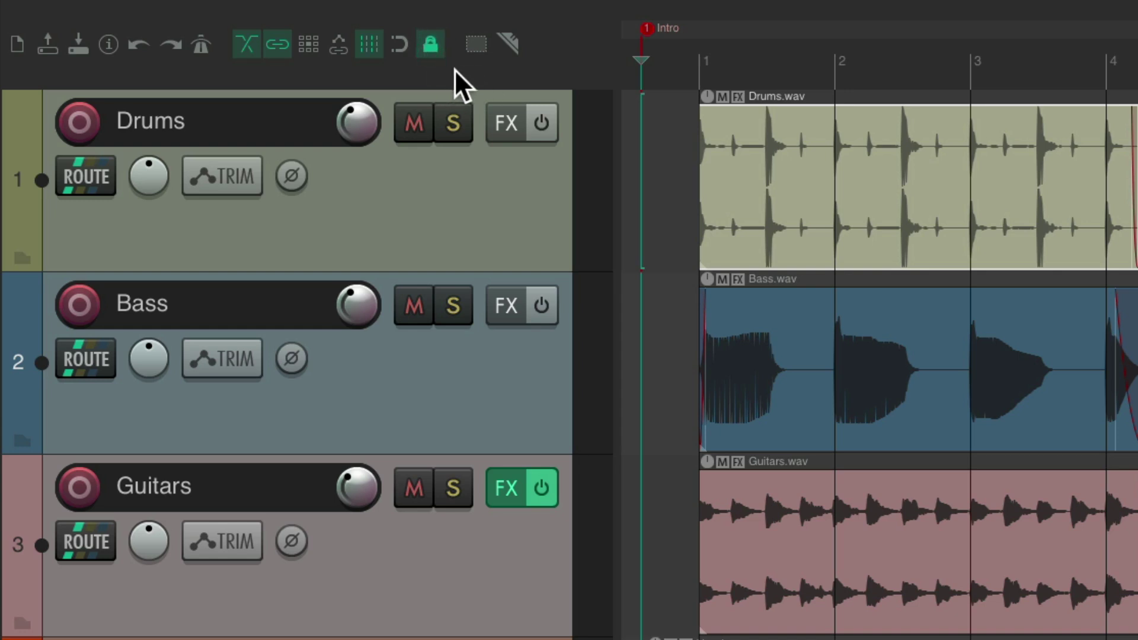
# Set the Enable locking toolbar entry to Do not animate and apply the change.
pyautogui.rightClick(594, 67)
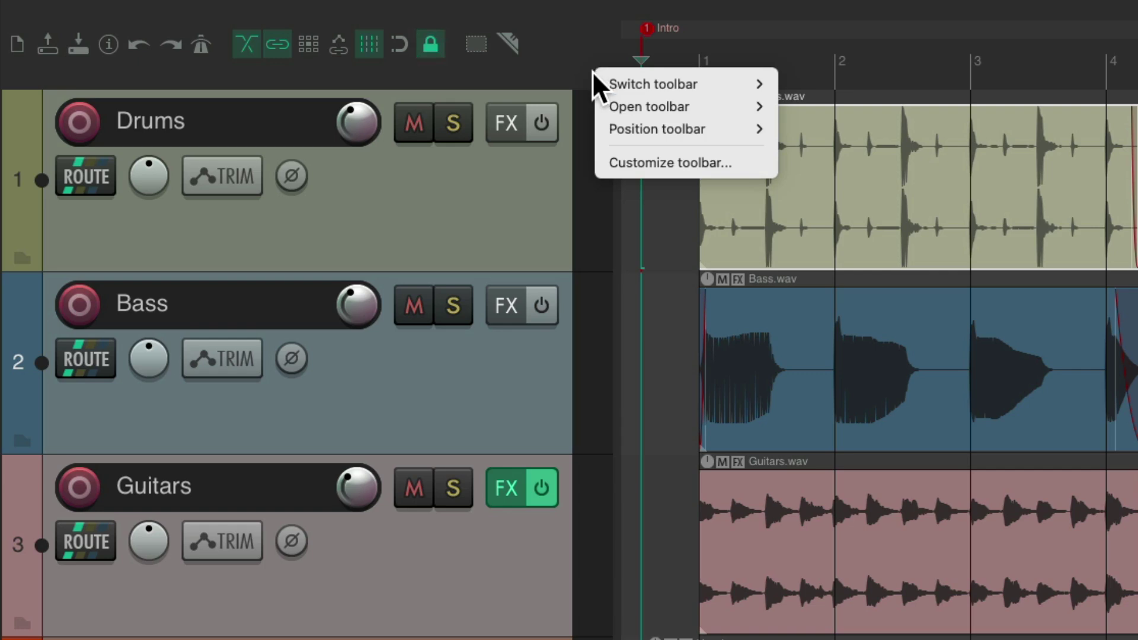
pyautogui.click(604, 163)
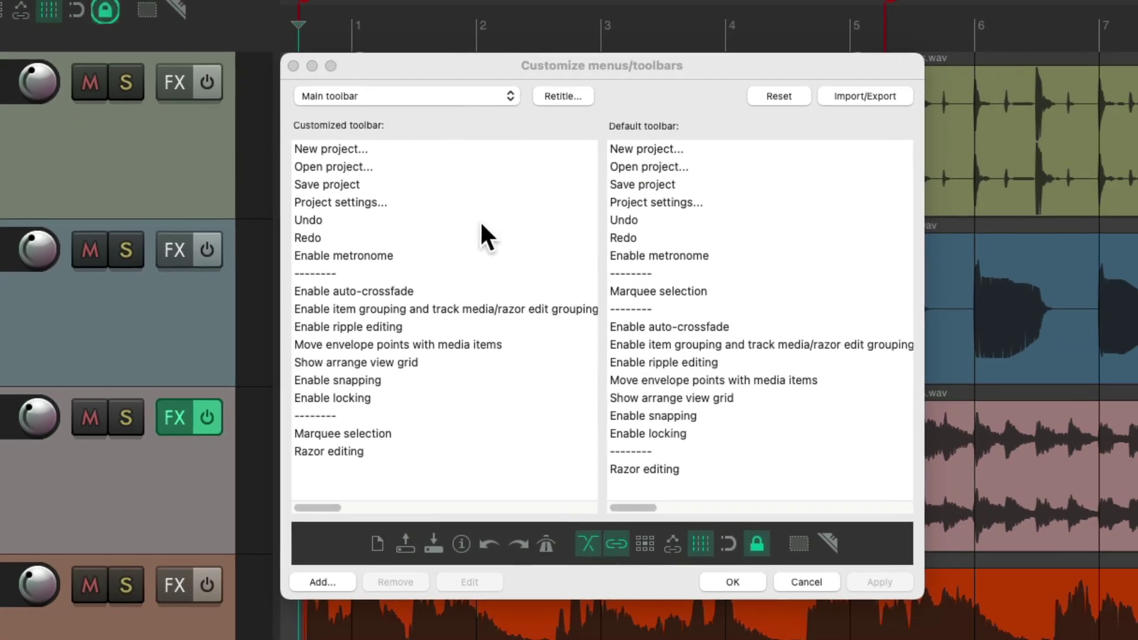
pyautogui.click(426, 398)
pyautogui.rightClick(427, 398)
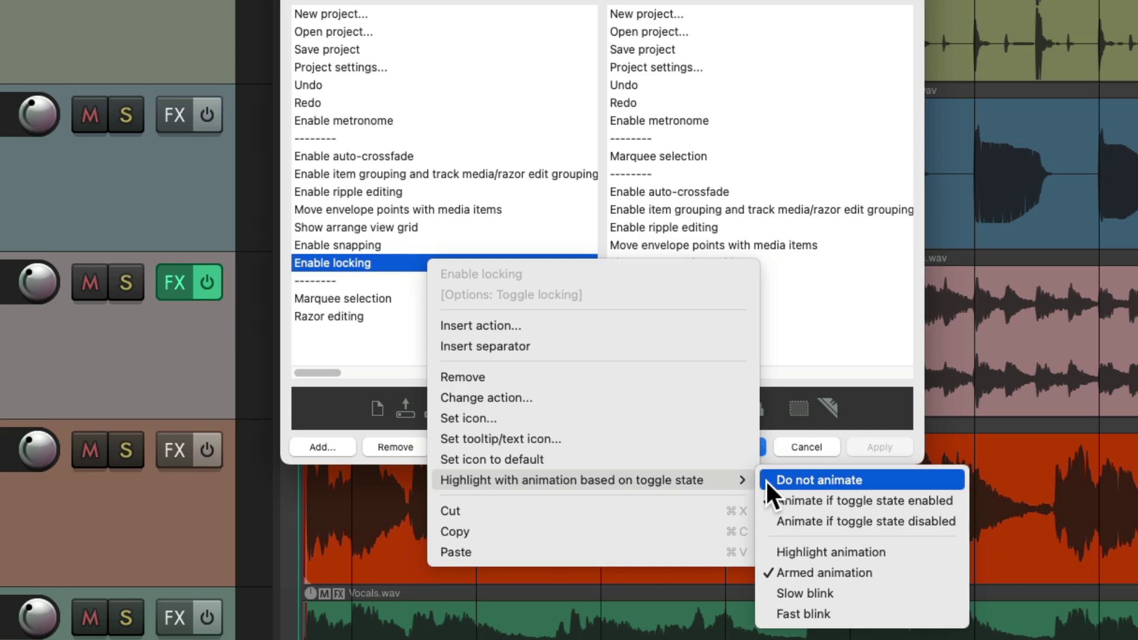
pyautogui.click(767, 488)
pyautogui.click(750, 511)
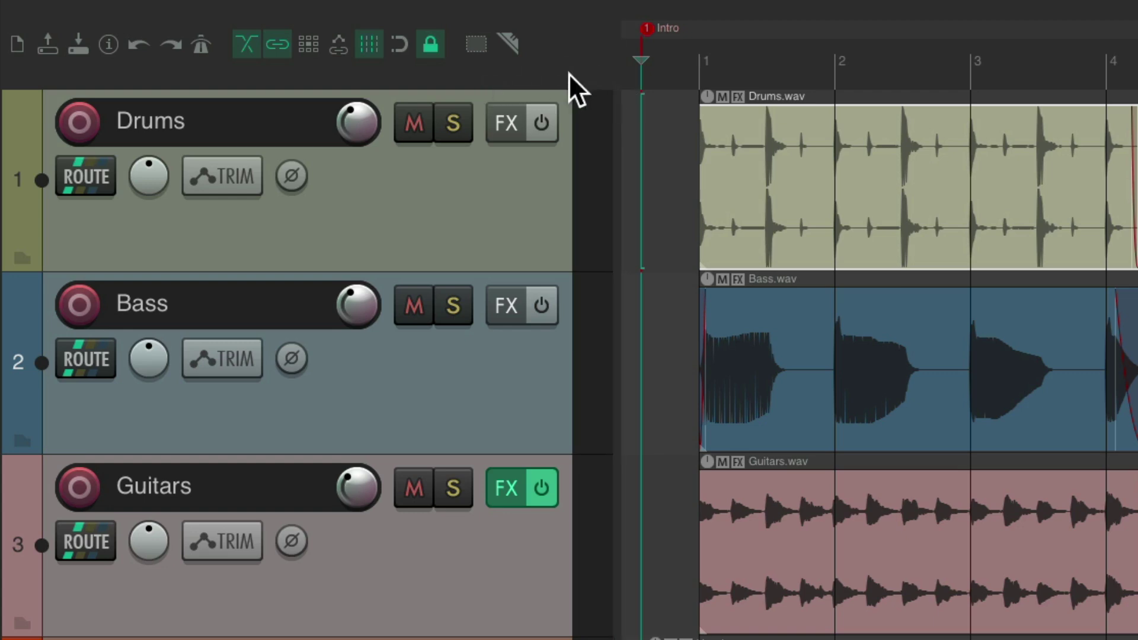
# Turn item locking off and reopen the Customize toolbar window.
pyautogui.click(430, 44)
pyautogui.rightClick(555, 62)
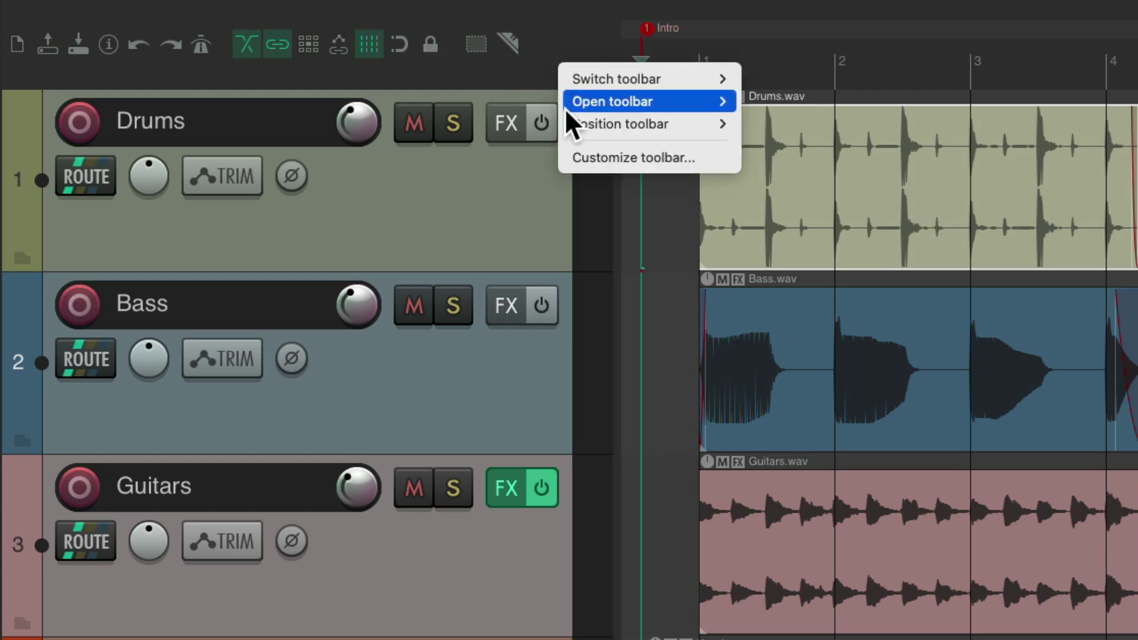
pyautogui.click(565, 155)
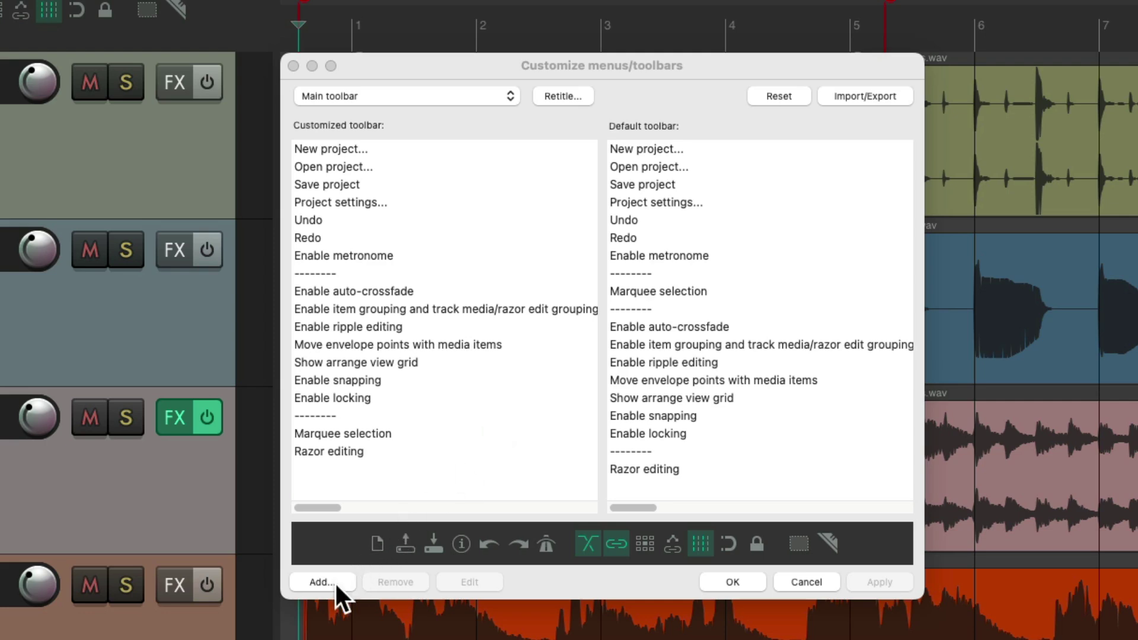
# Filter actions by 'mono toggle' and add 'Master track: Toggle stereo/mono (L+R)' to the toolbar.
pyautogui.click(336, 584)
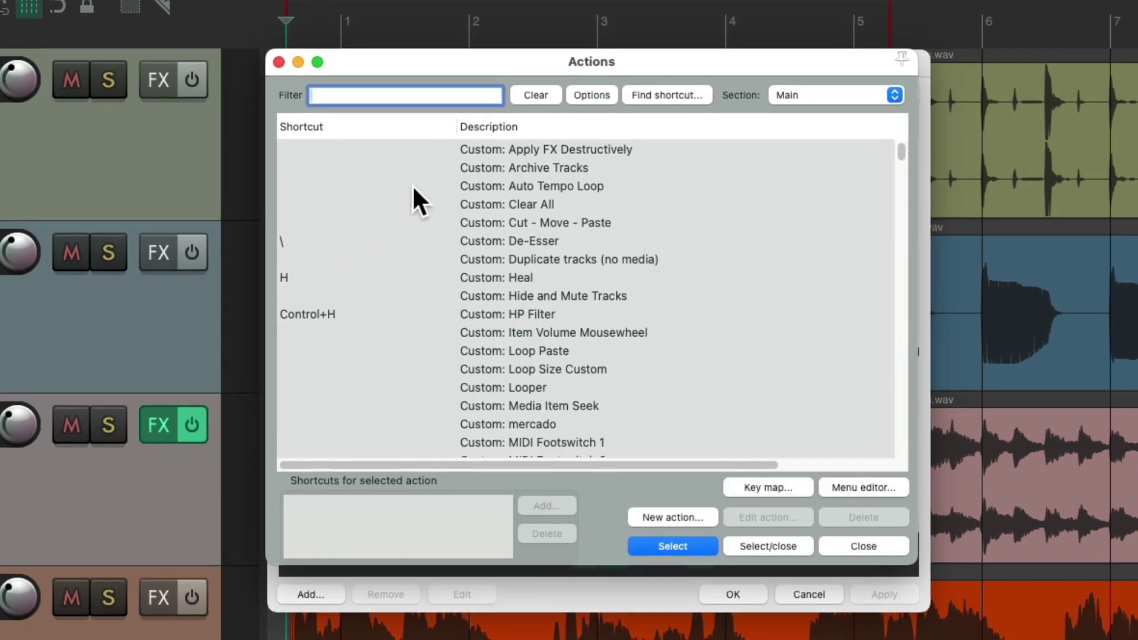
pyautogui.write('mono')
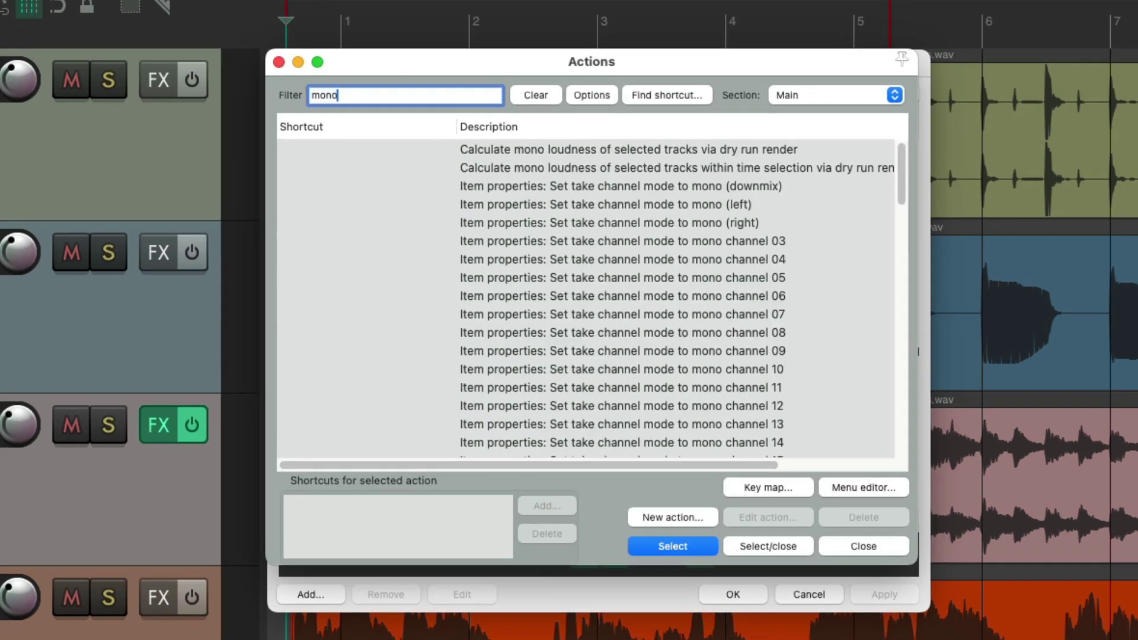
pyautogui.write(' toggle')
pyautogui.click(509, 151)
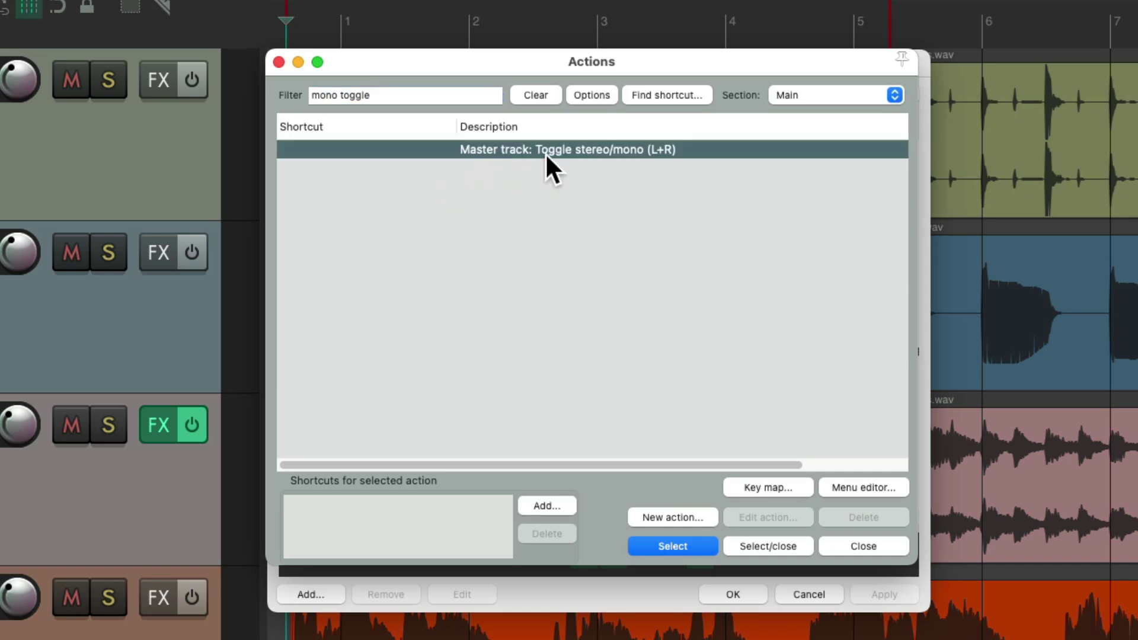
pyautogui.doubleClick(524, 151)
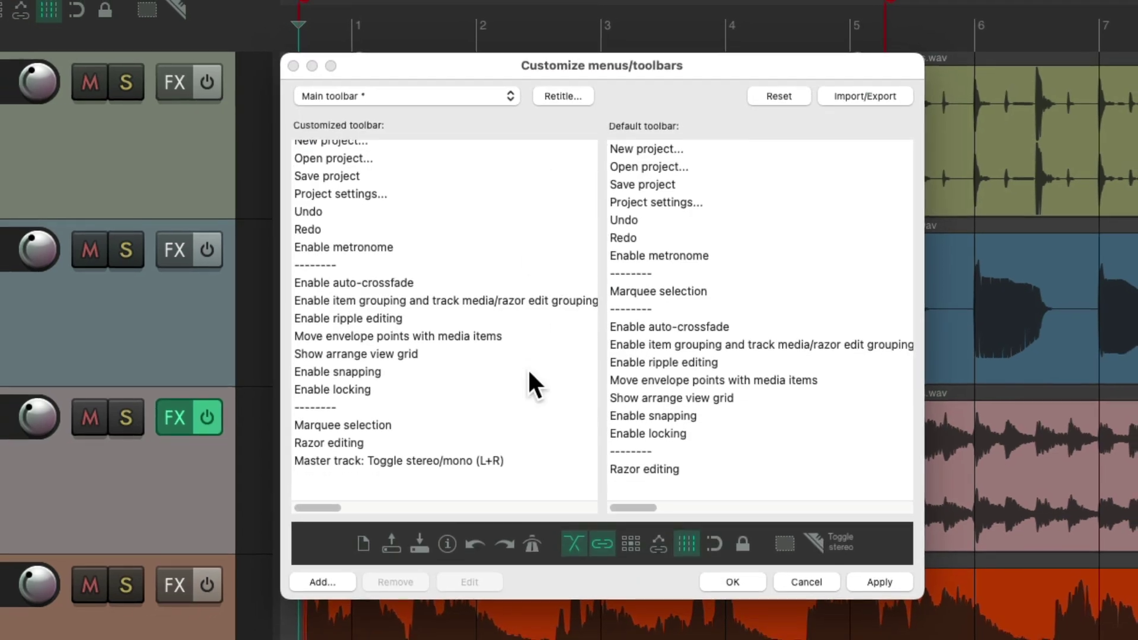
# Insert a separator before the new stereo/mono toolbar entry.
pyautogui.click(468, 469)
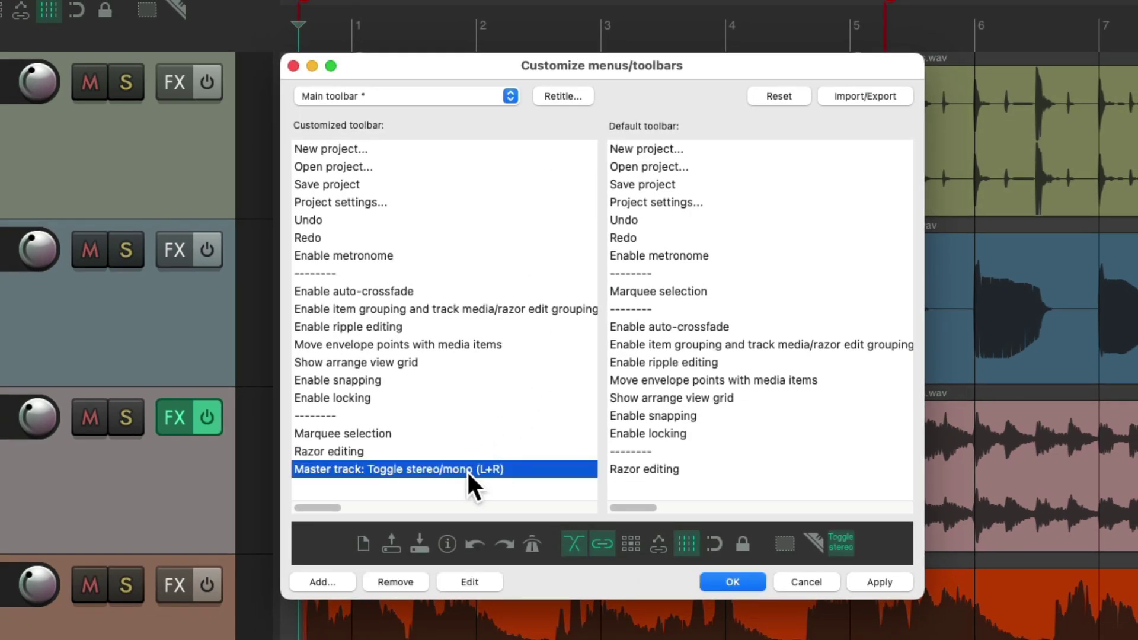
pyautogui.rightClick(432, 468)
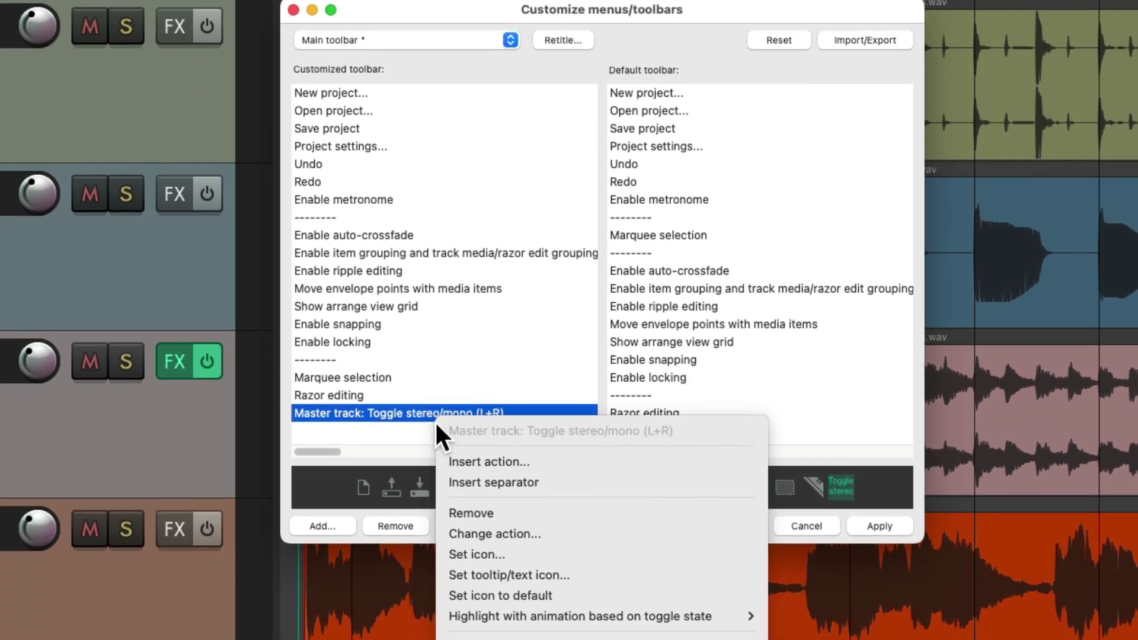
pyautogui.click(450, 482)
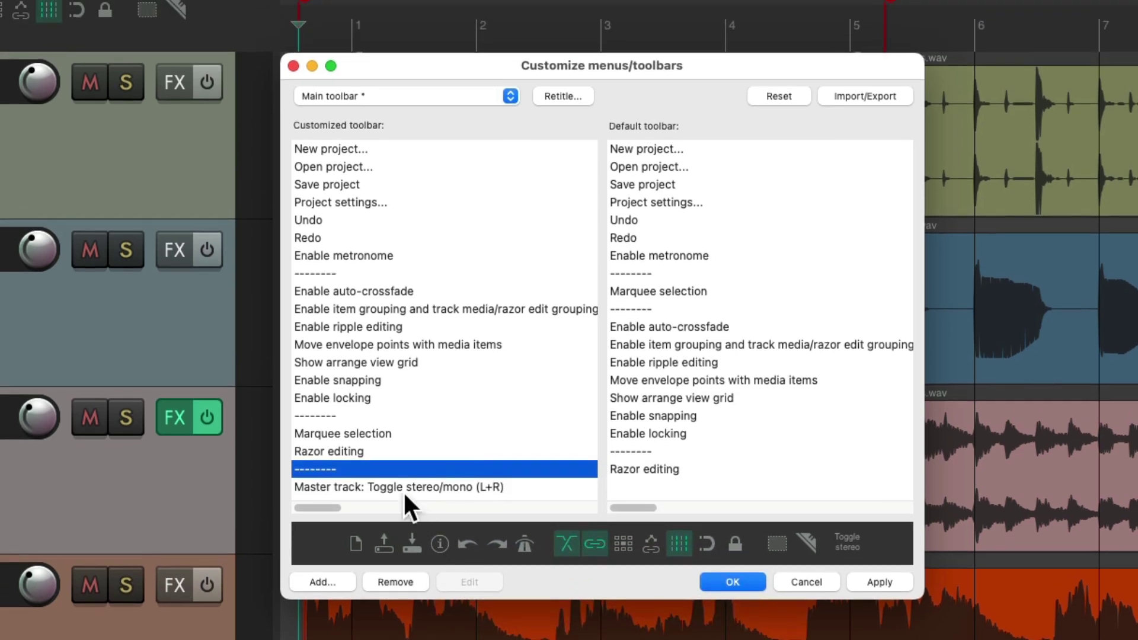
# Give the stereo/mono entry the overlapping-circles mono_button.png icon and save the toolbar.
pyautogui.click(420, 487)
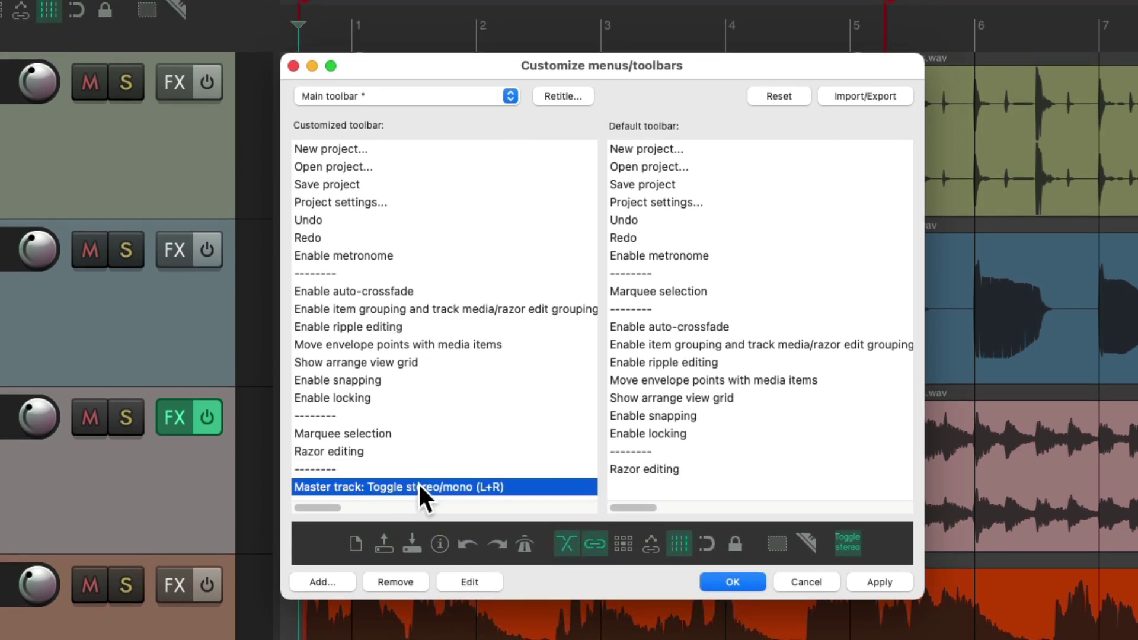
pyautogui.click(848, 545)
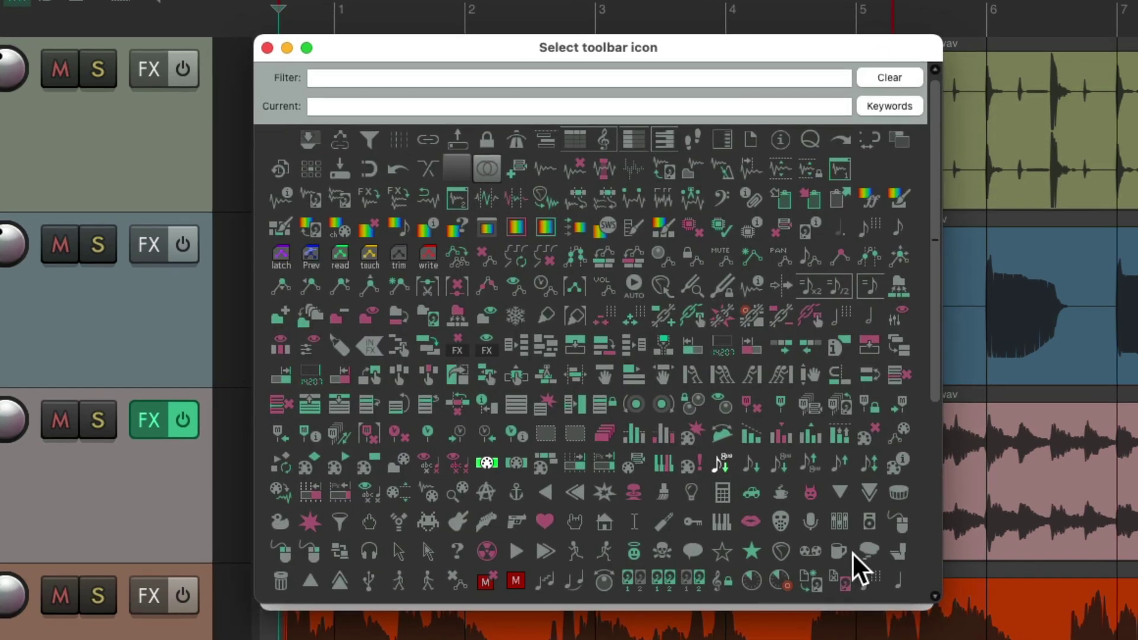
pyautogui.click(486, 170)
pyautogui.click(267, 47)
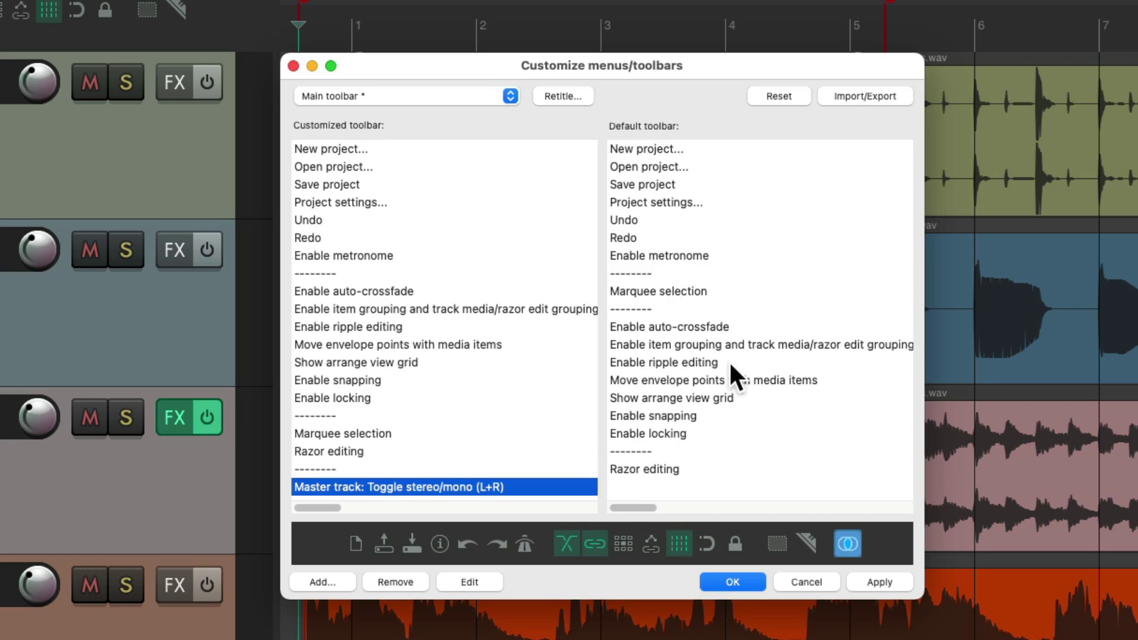
pyautogui.press('Return')
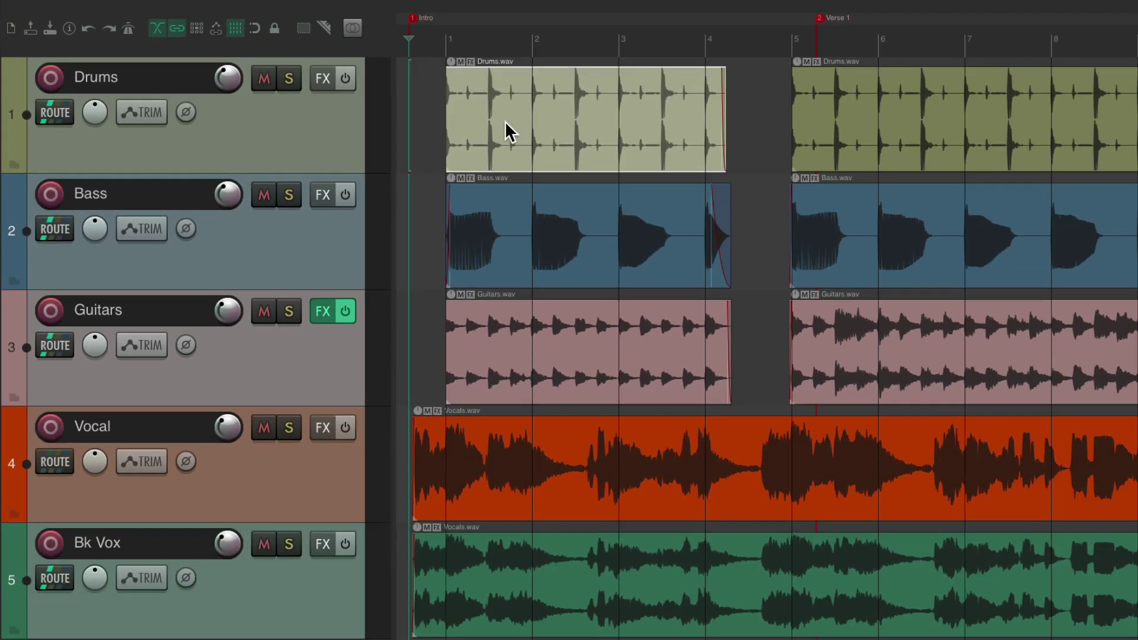
# Play and stop the project twice to compare the master in stereo and mono.
pyautogui.press('space')
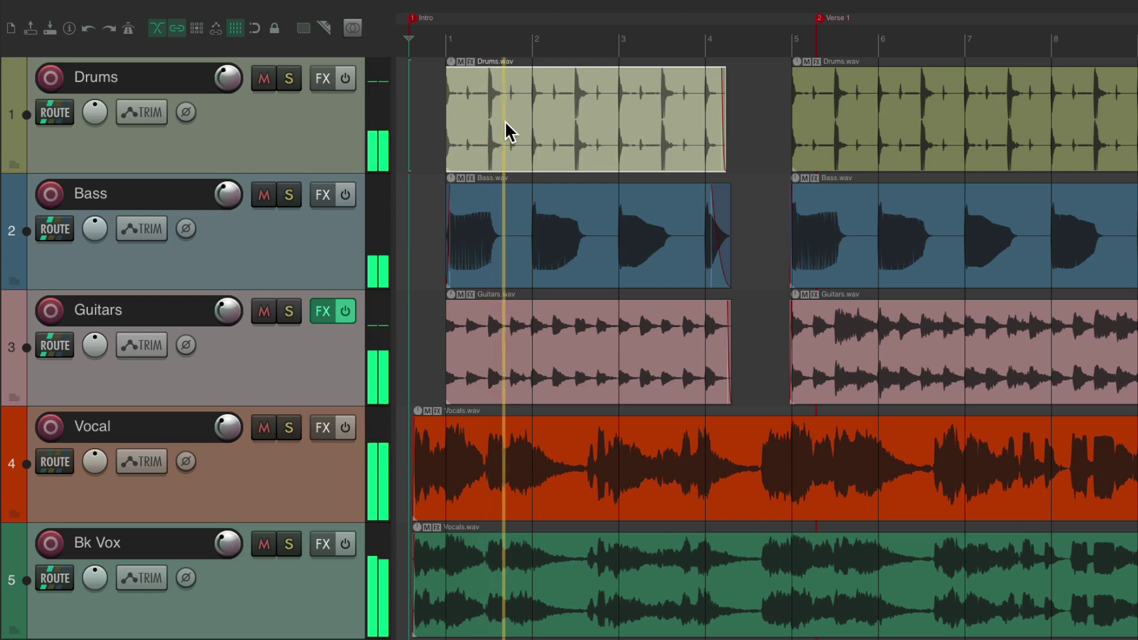
pyautogui.press('space')
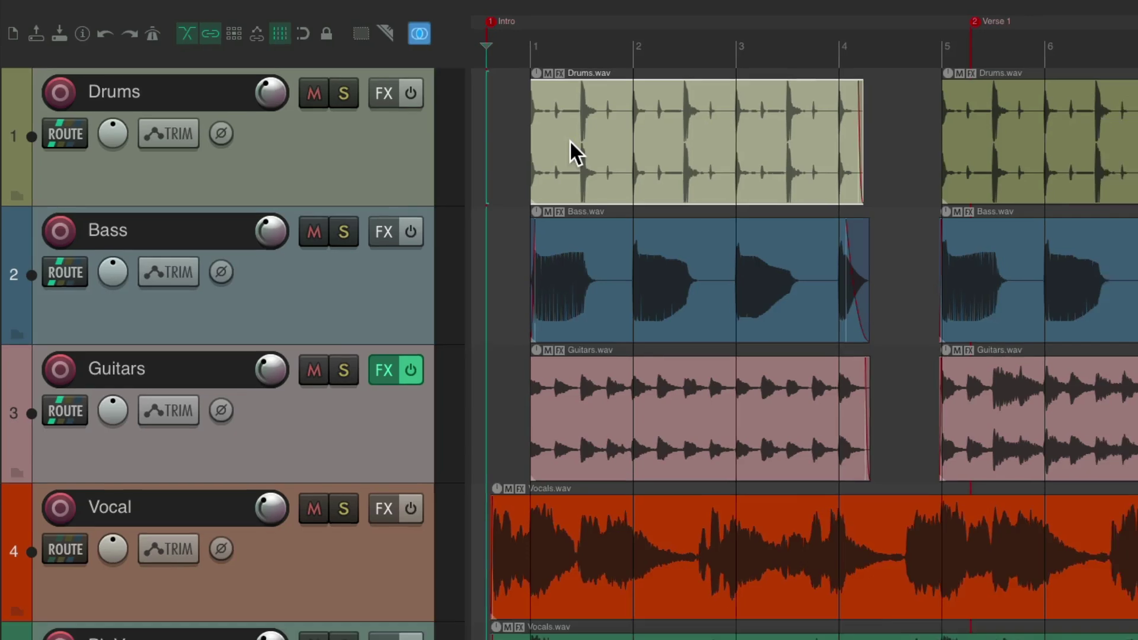
pyautogui.press('space')
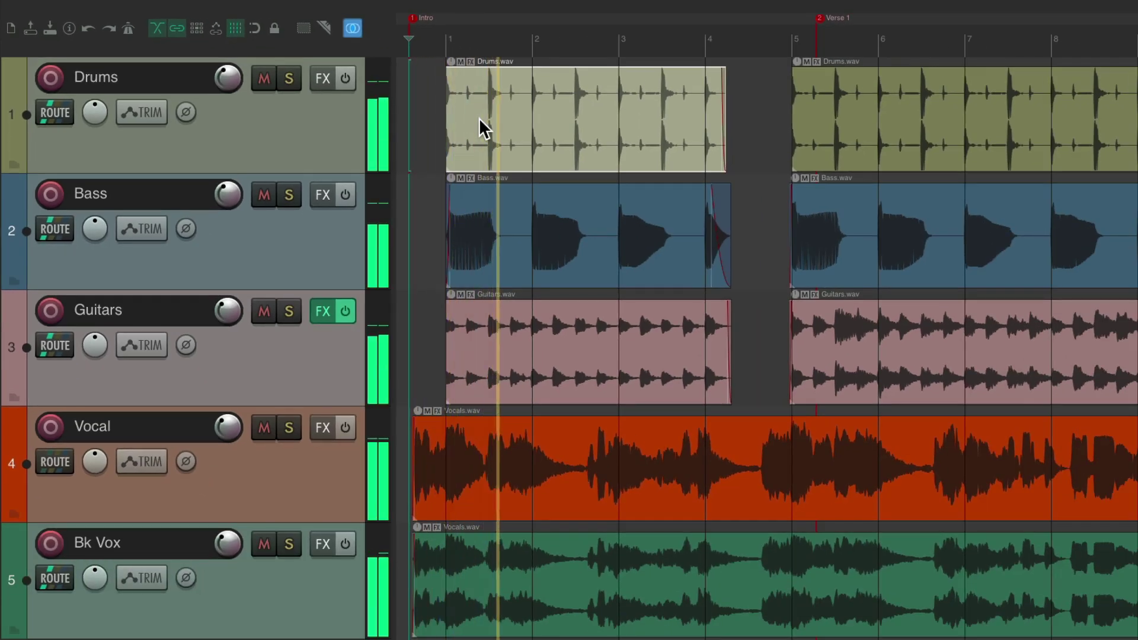
pyautogui.press('space')
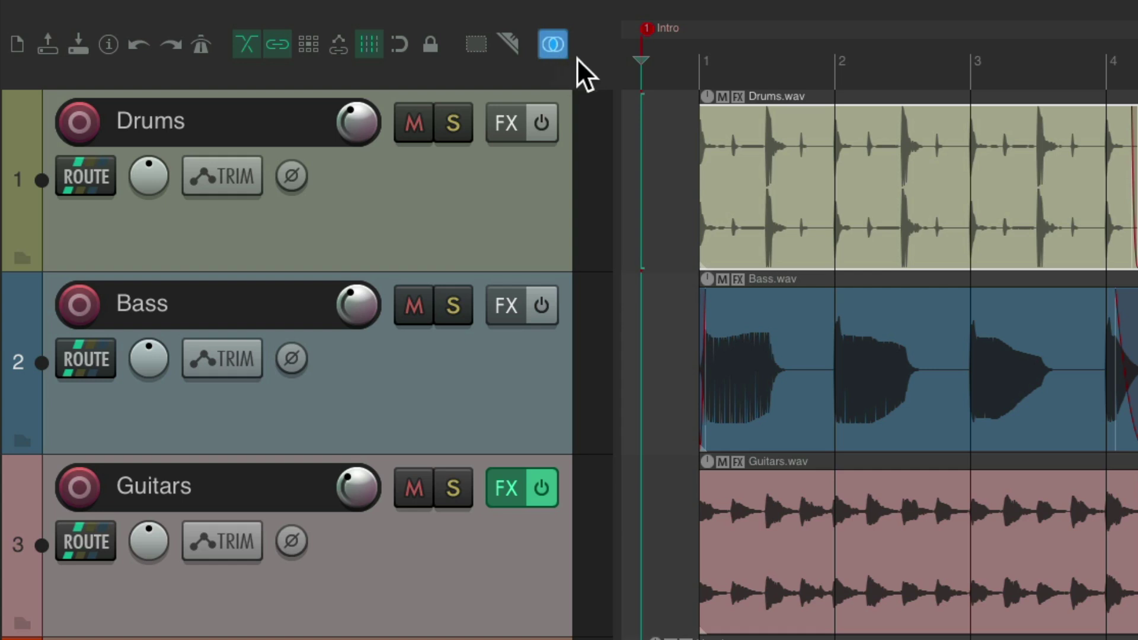
pyautogui.rightClick(593, 69)
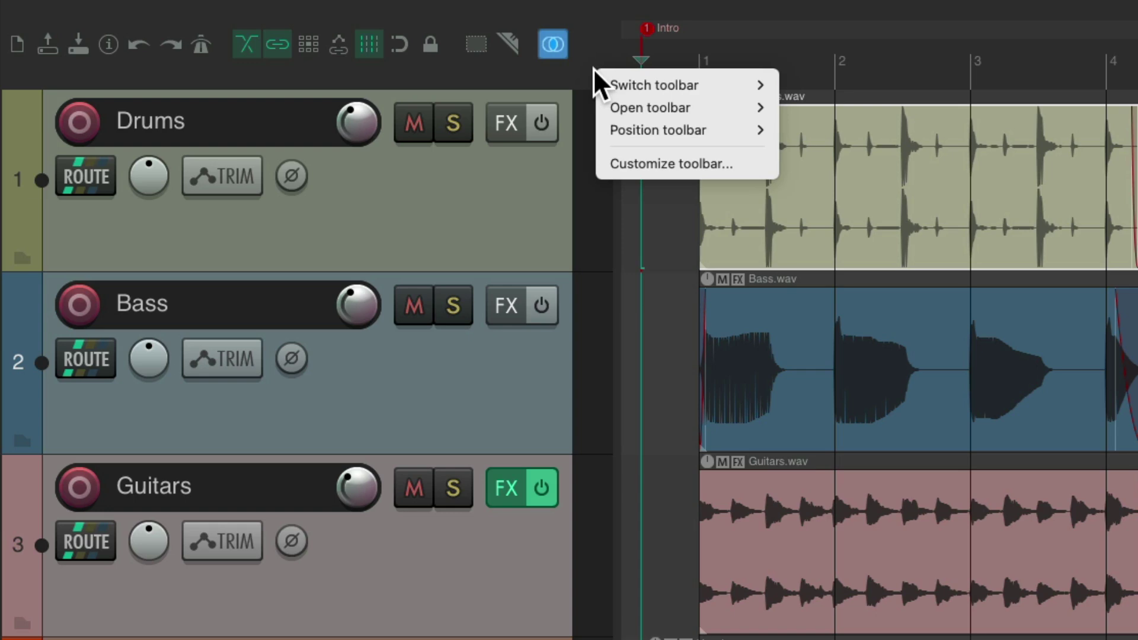
# Set the stereo/mono toolbar entry to Fast blink when its toggle is enabled, and save.
pyautogui.click(606, 154)
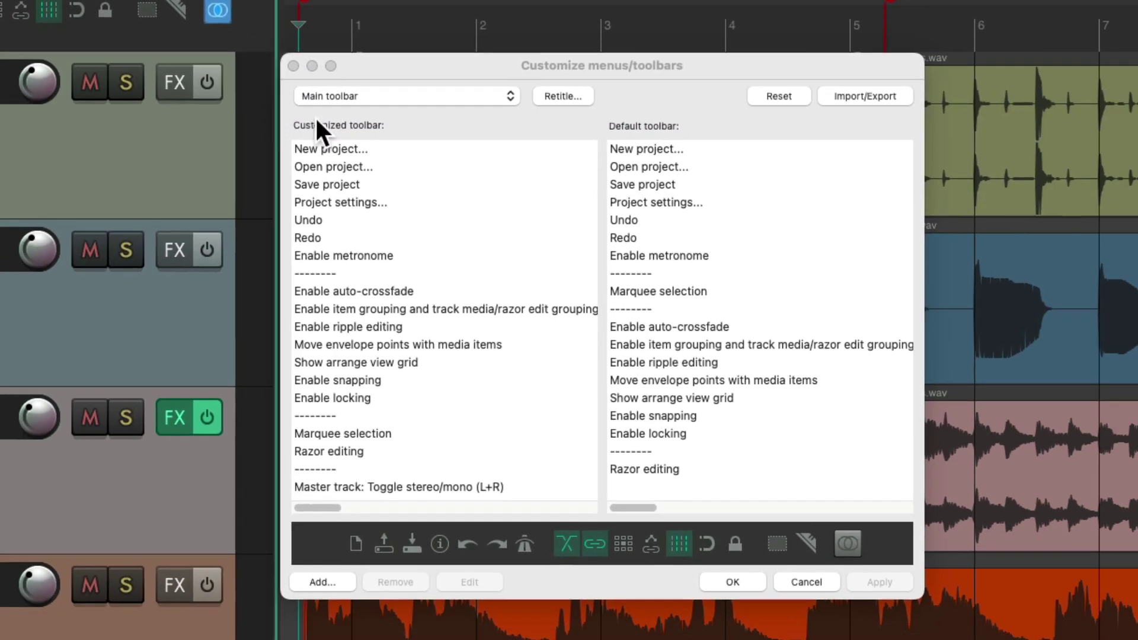
pyautogui.click(423, 485)
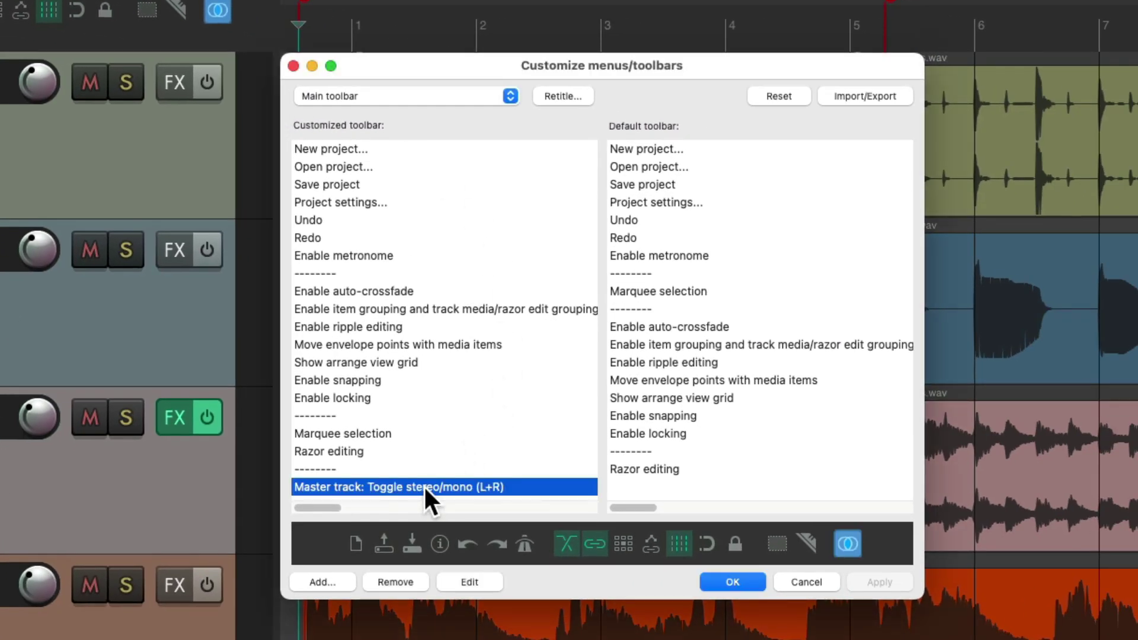
pyautogui.rightClick(423, 485)
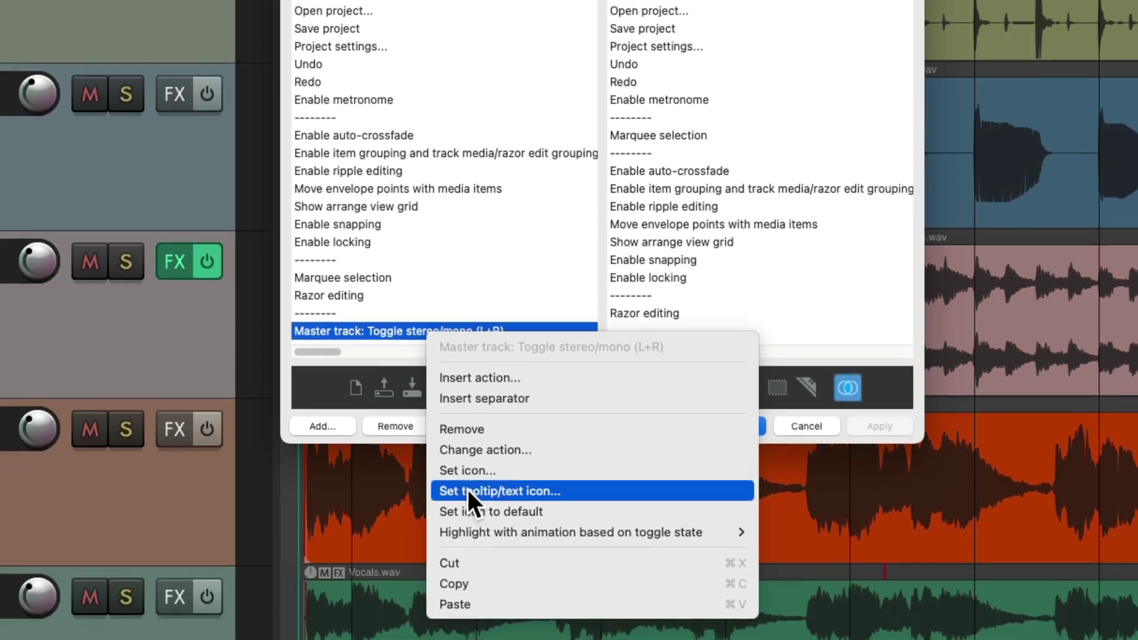
pyautogui.moveTo(453, 616)
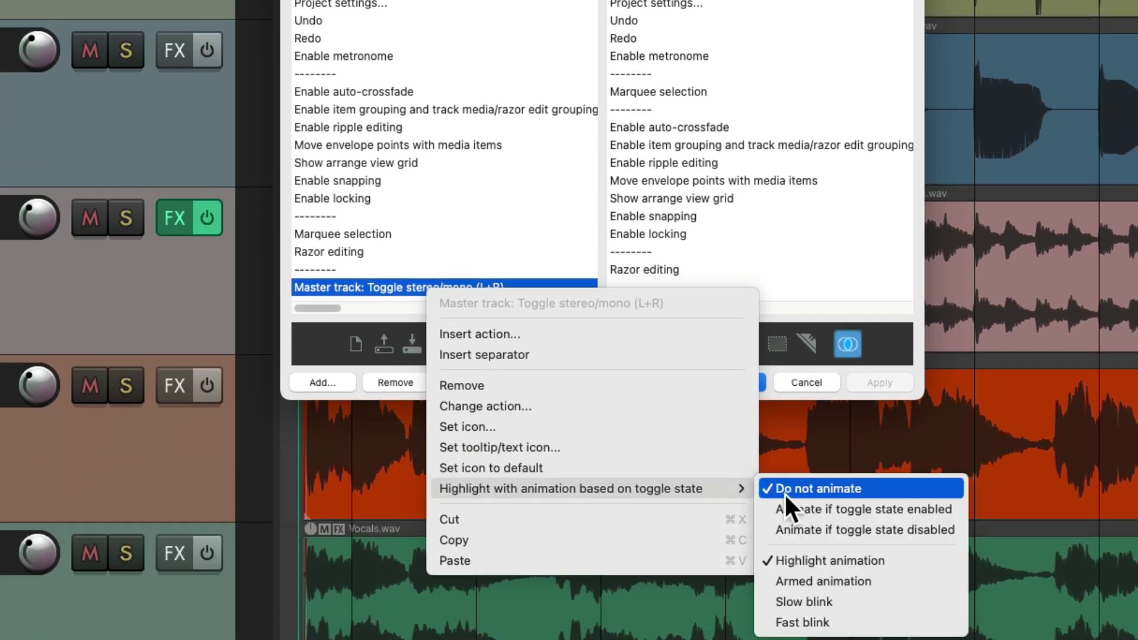
pyautogui.click(795, 507)
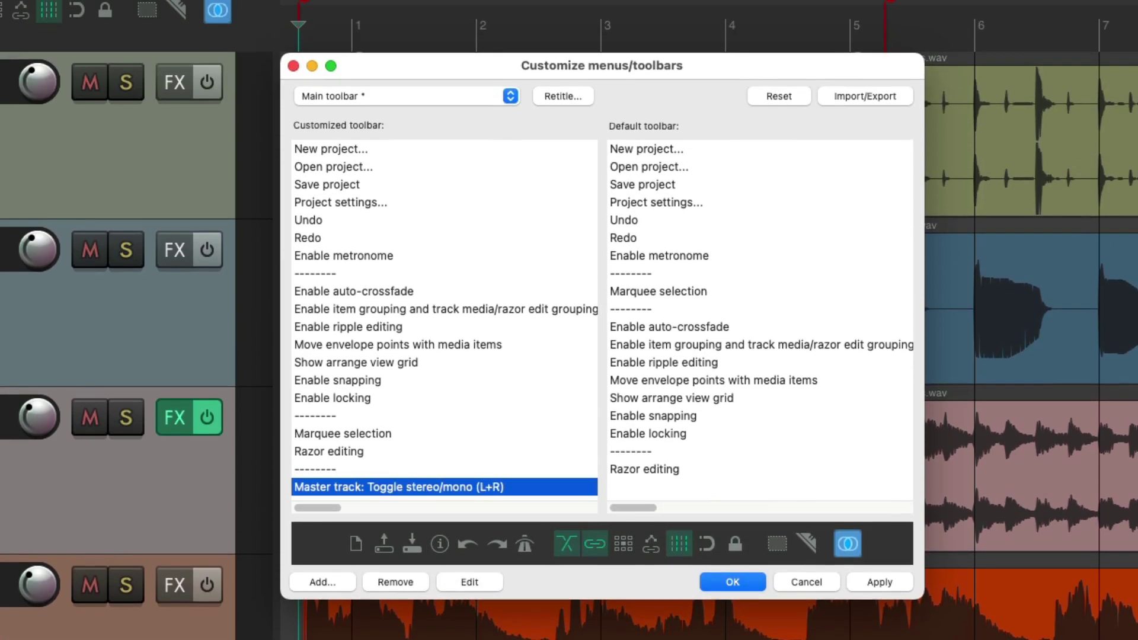
pyautogui.rightClick(524, 484)
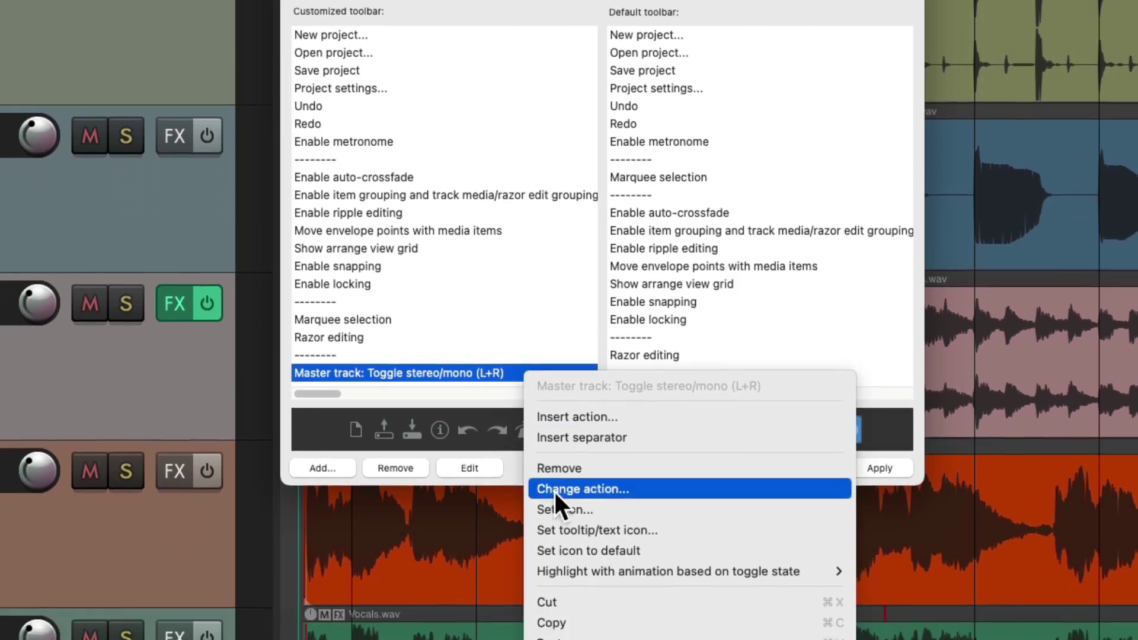
pyautogui.moveTo(558, 471)
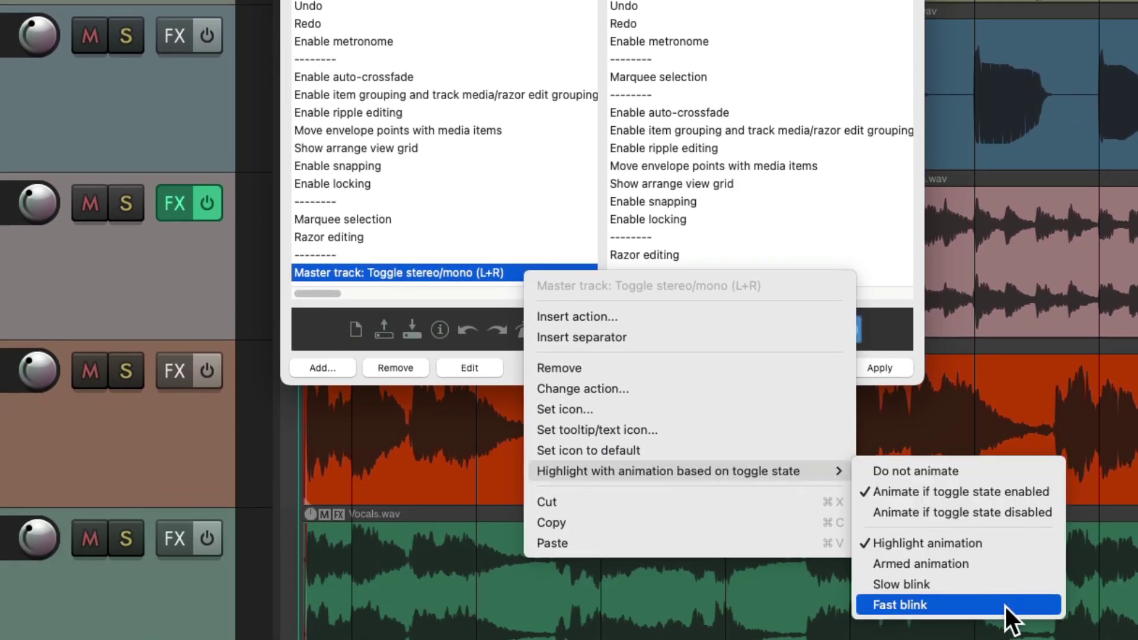
pyautogui.click(955, 602)
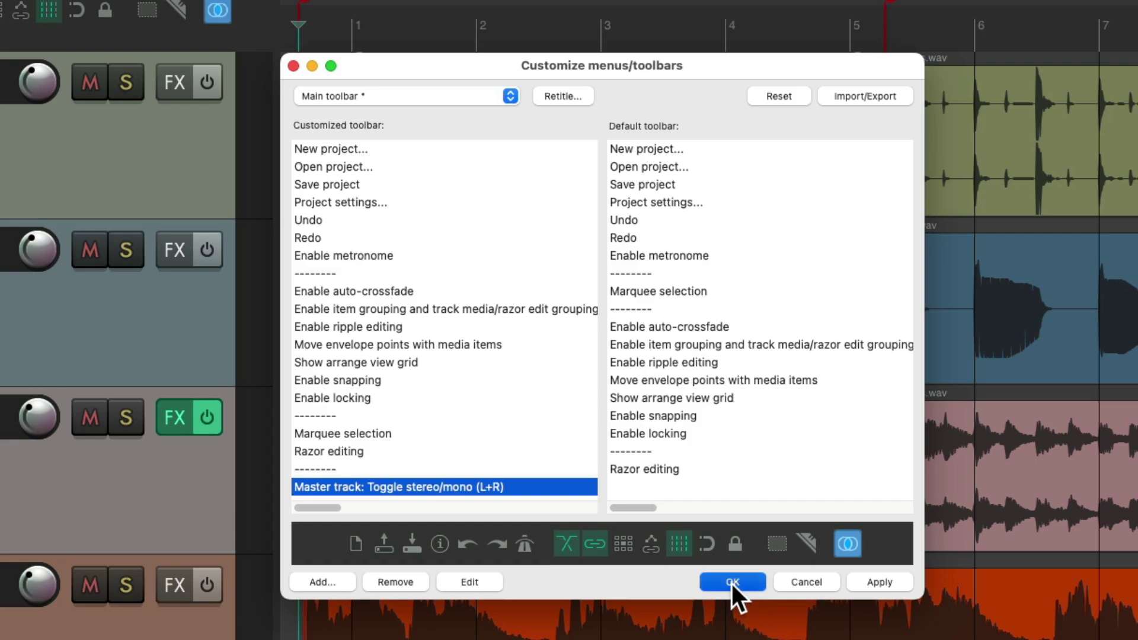
pyautogui.click(732, 582)
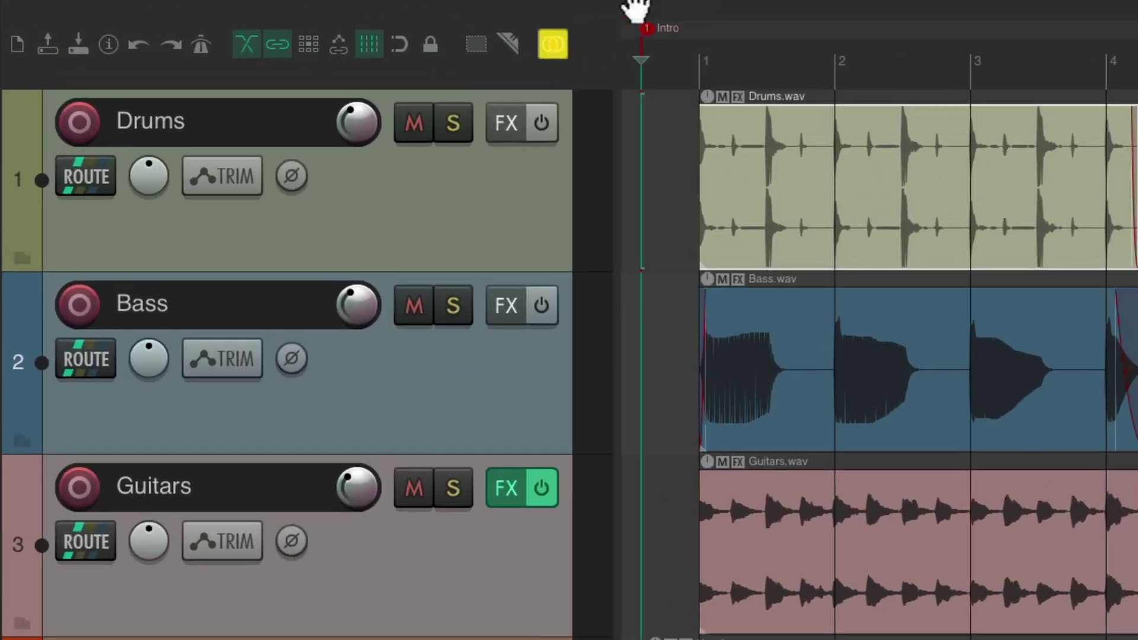
pyautogui.click(554, 44)
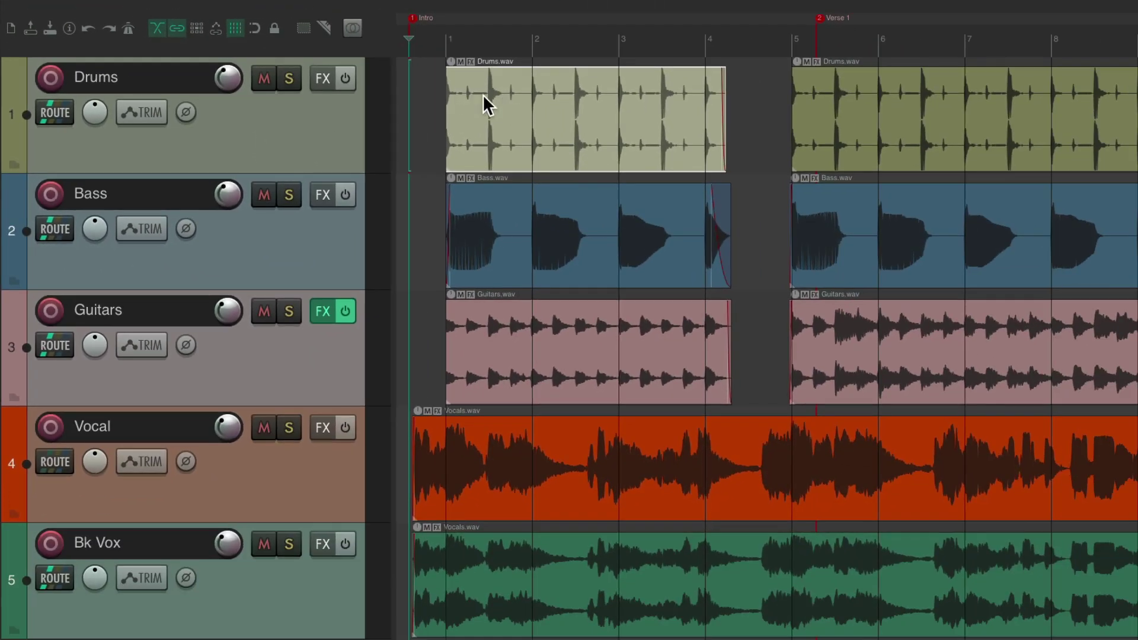
pyautogui.press('space')
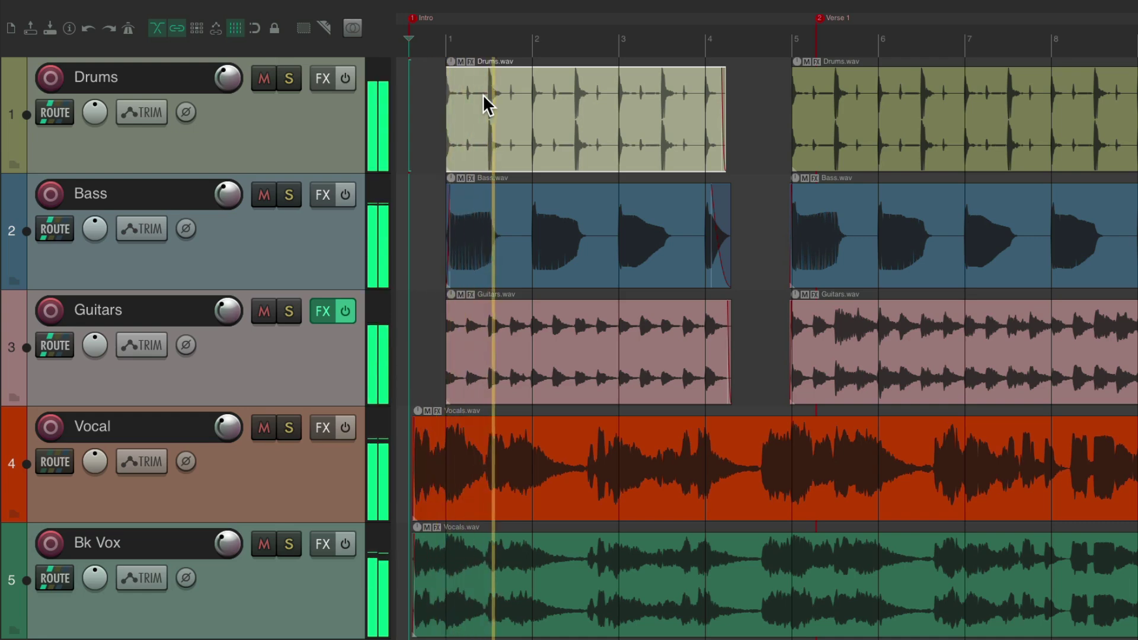
pyautogui.press('space')
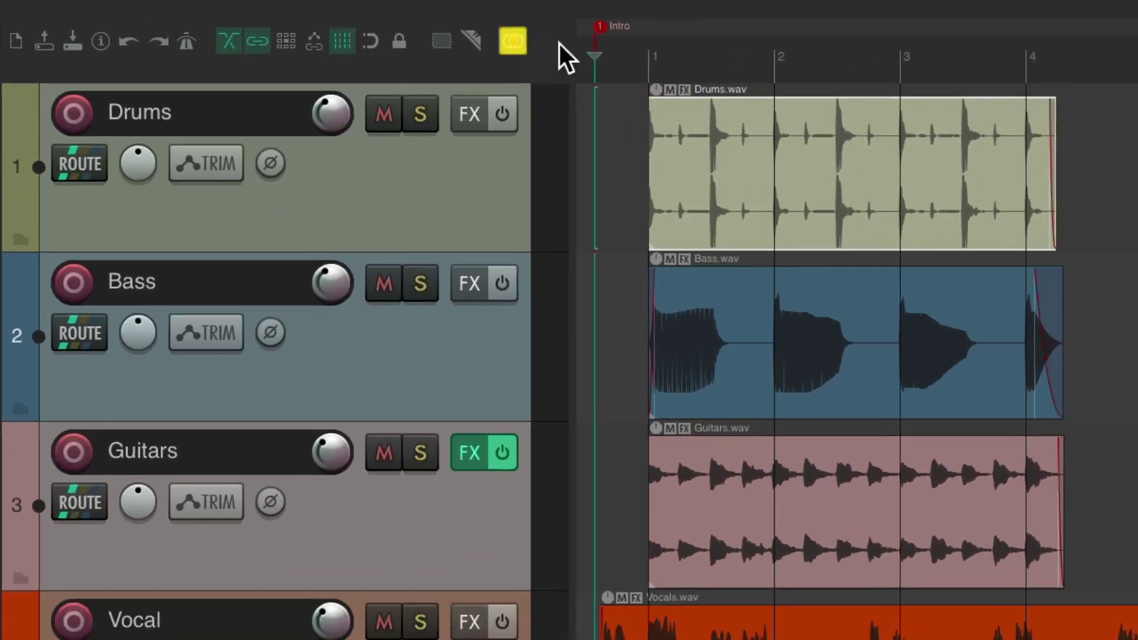
pyautogui.press('space')
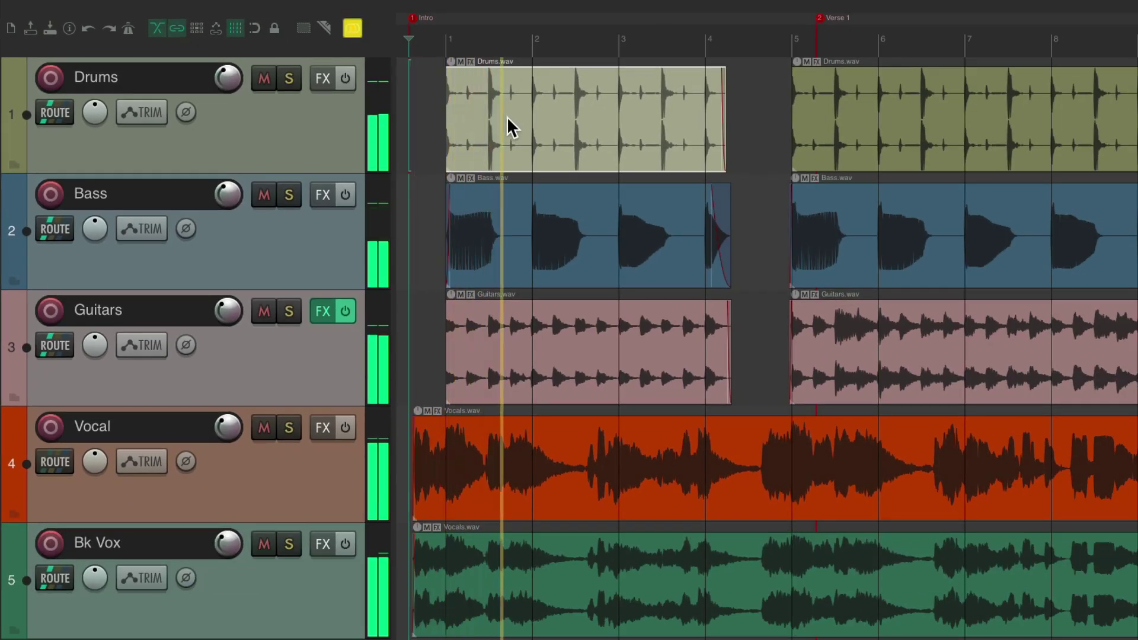
pyautogui.press('space')
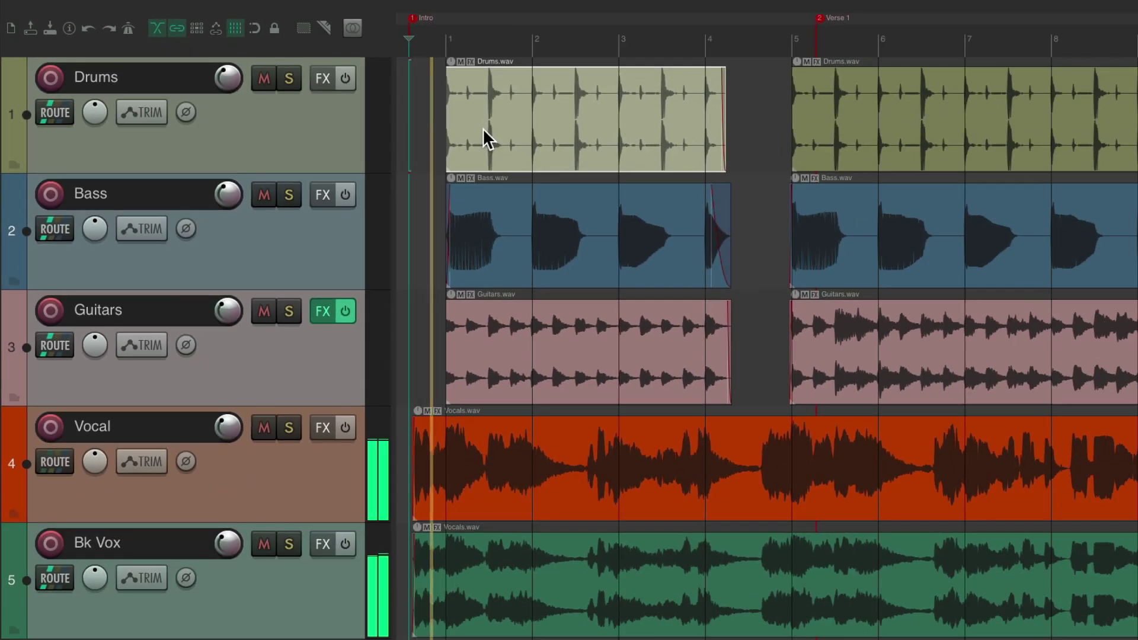
pyautogui.press('space')
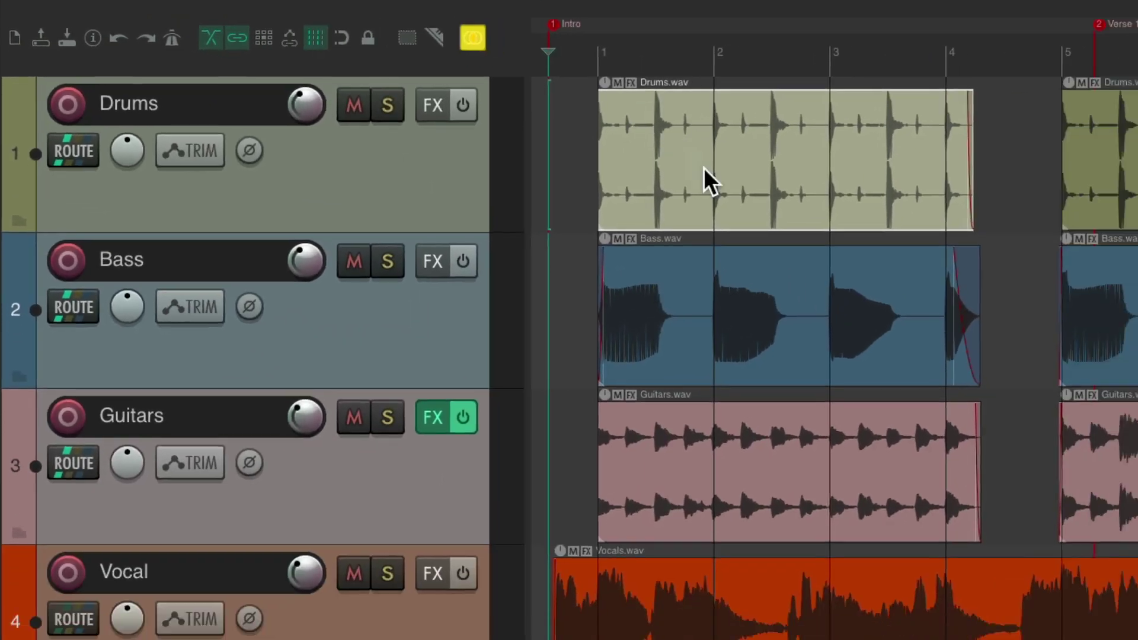
pyautogui.press('space')
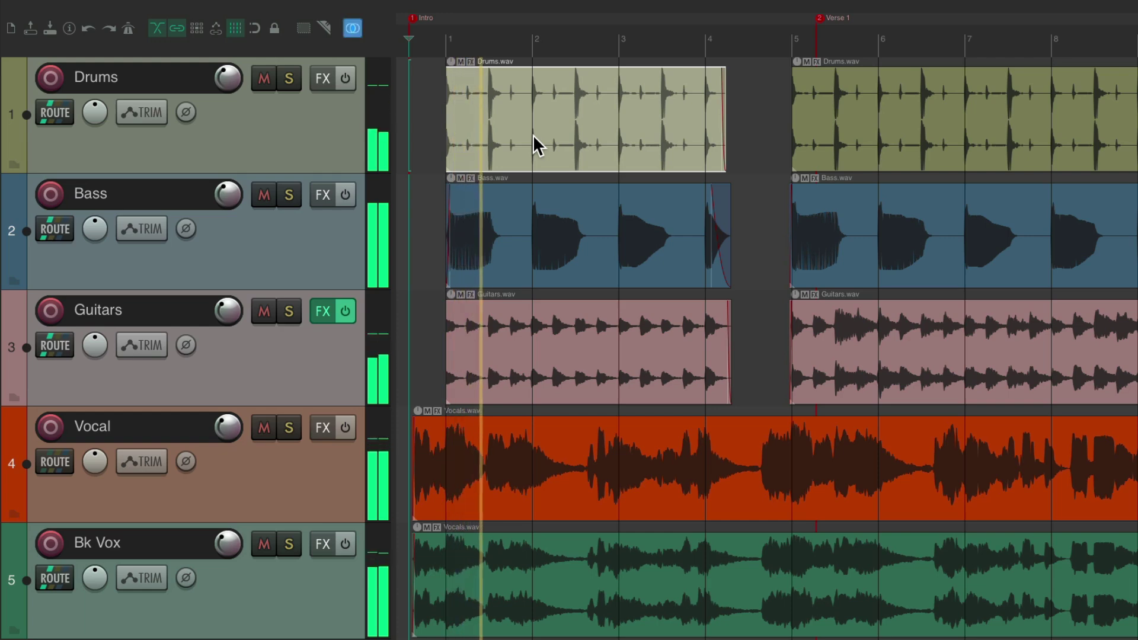
pyautogui.press('space')
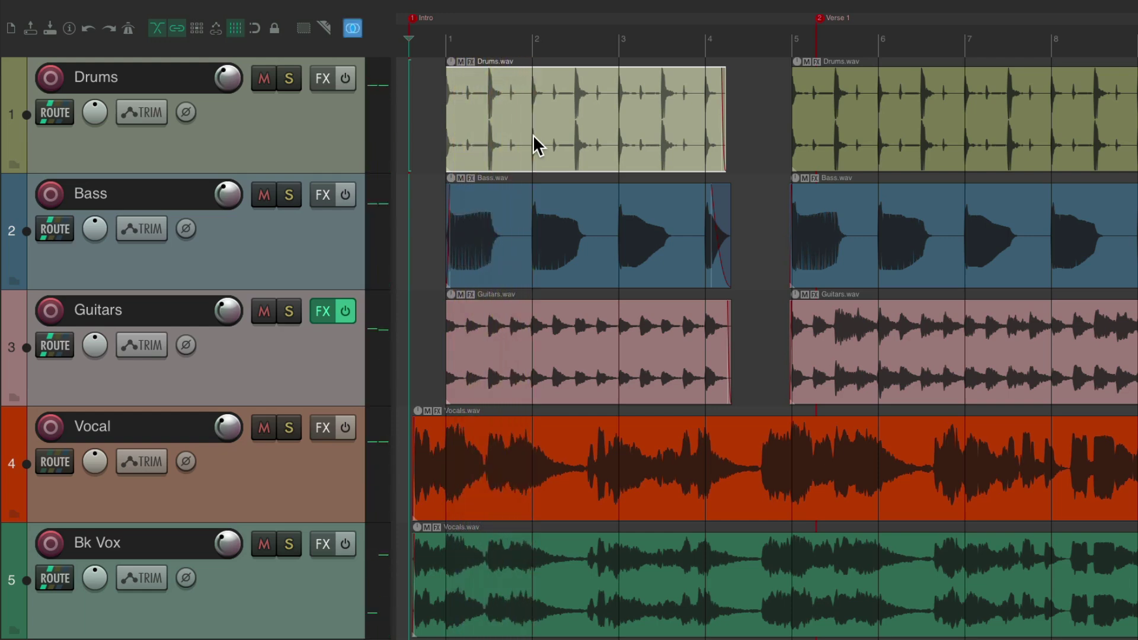
pyautogui.click(290, 80)
pyautogui.click(295, 194)
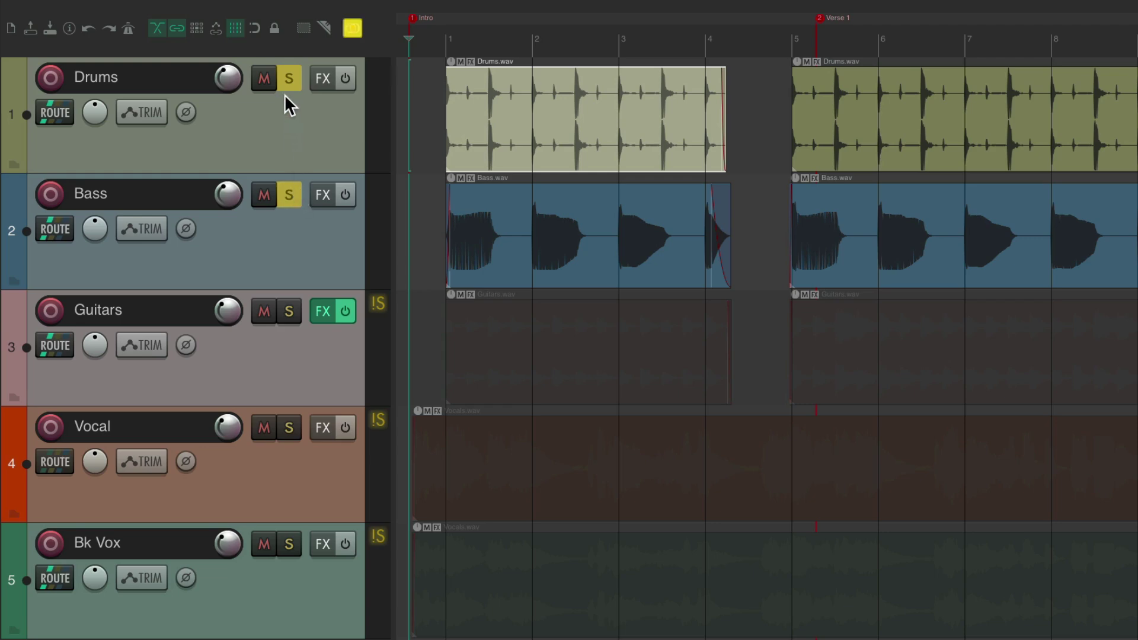
pyautogui.keyDown('ctrl'); pyautogui.click(279, 201); pyautogui.keyUp('ctrl')
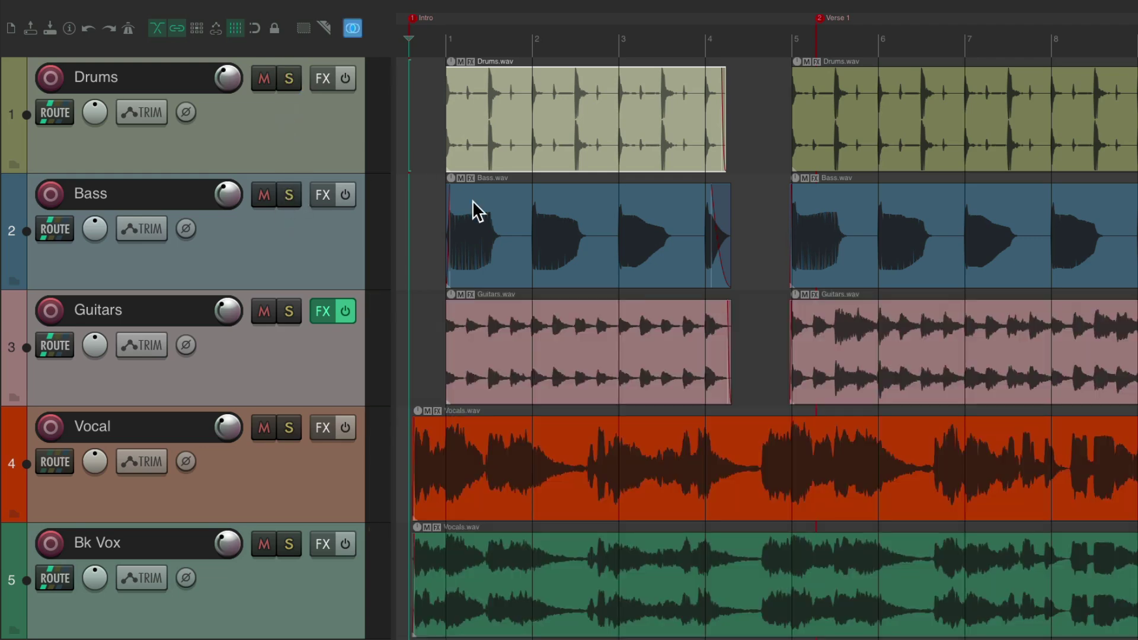